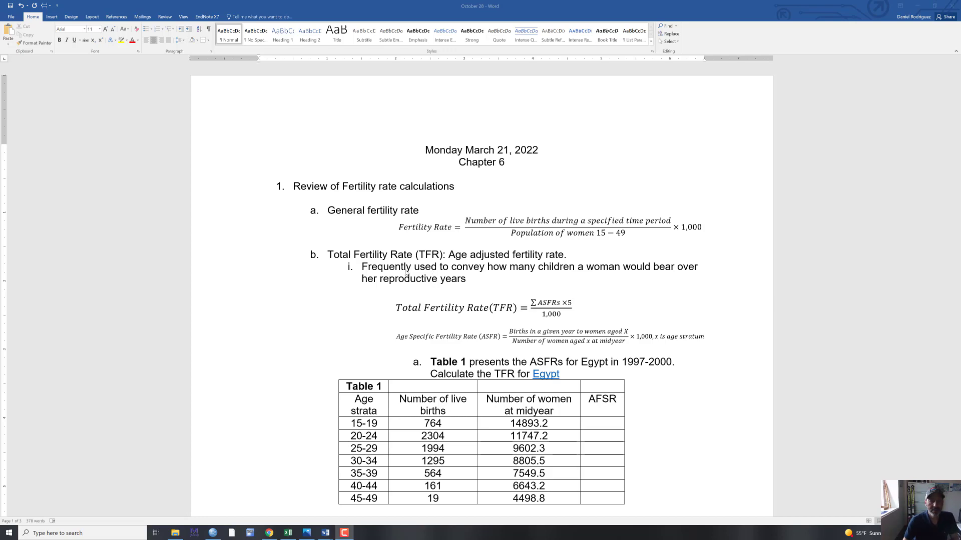
# - Read through the fertility rate formulas and Table 1, and switch to the Calculator workbook in Excel with its window maximized
pyautogui.scroll(-1, 428, 238)
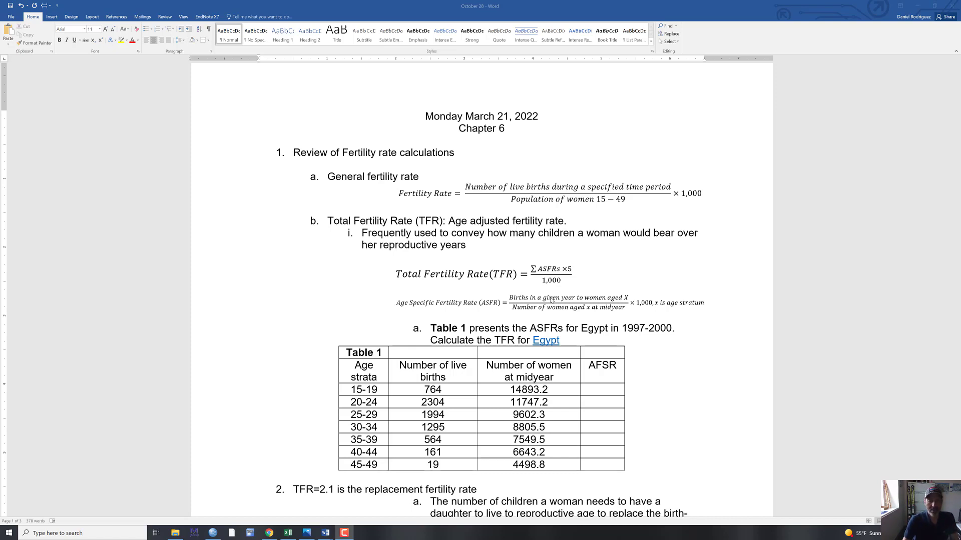
pyautogui.scroll(-1, 549, 304)
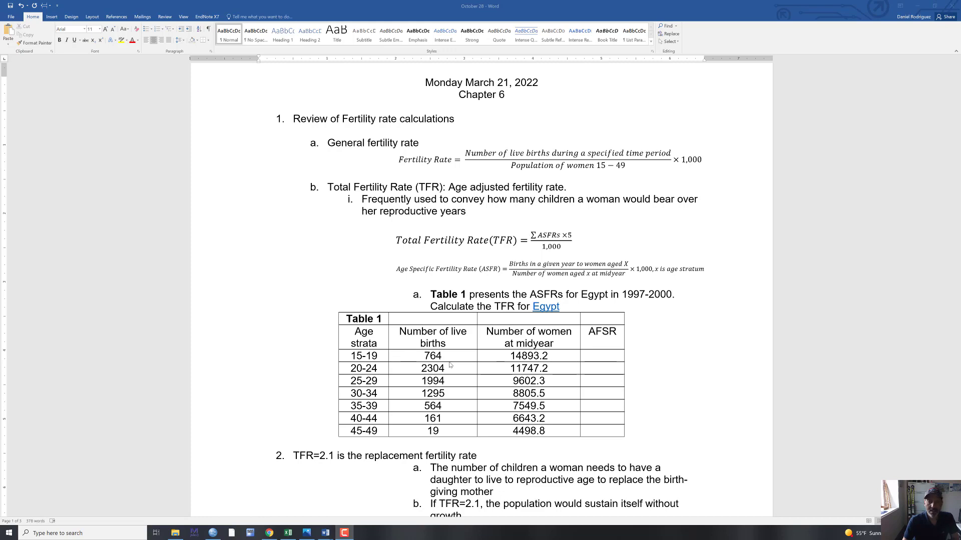
pyautogui.scroll(-1, 544, 356)
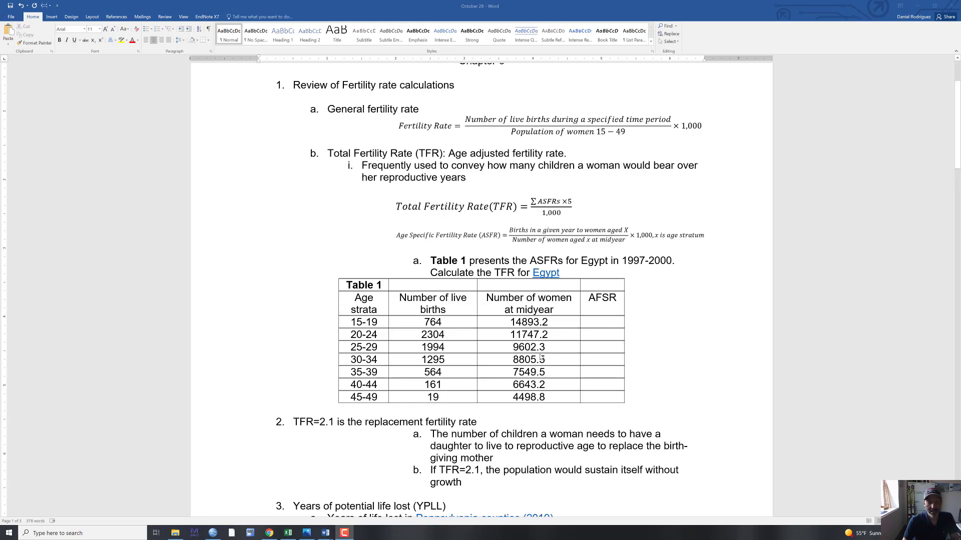
pyautogui.scroll(-1, 504, 367)
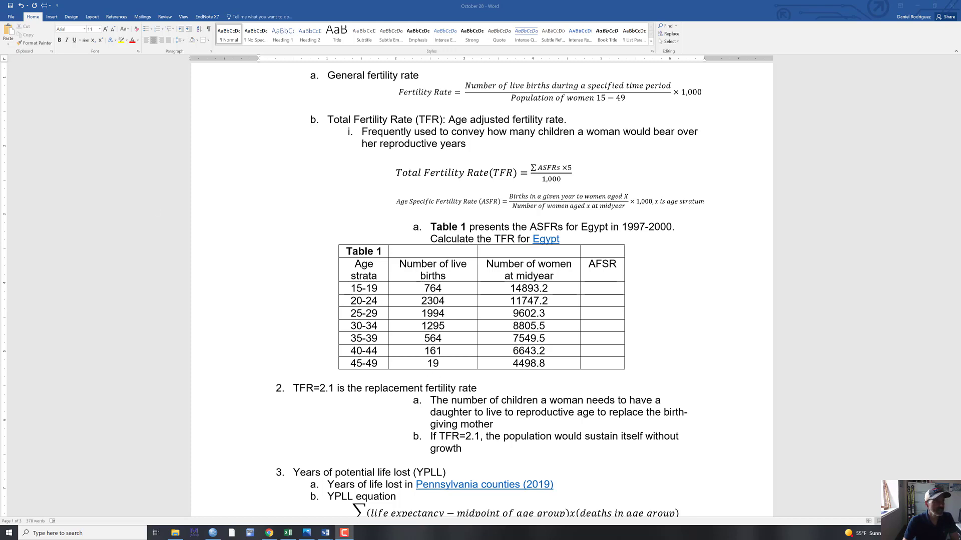
pyautogui.click(288, 533)
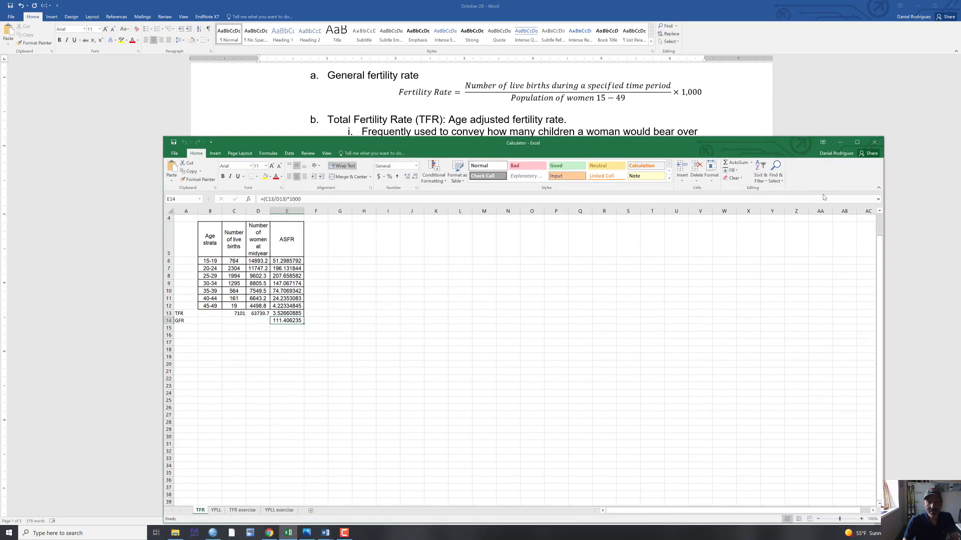
pyautogui.click(856, 142)
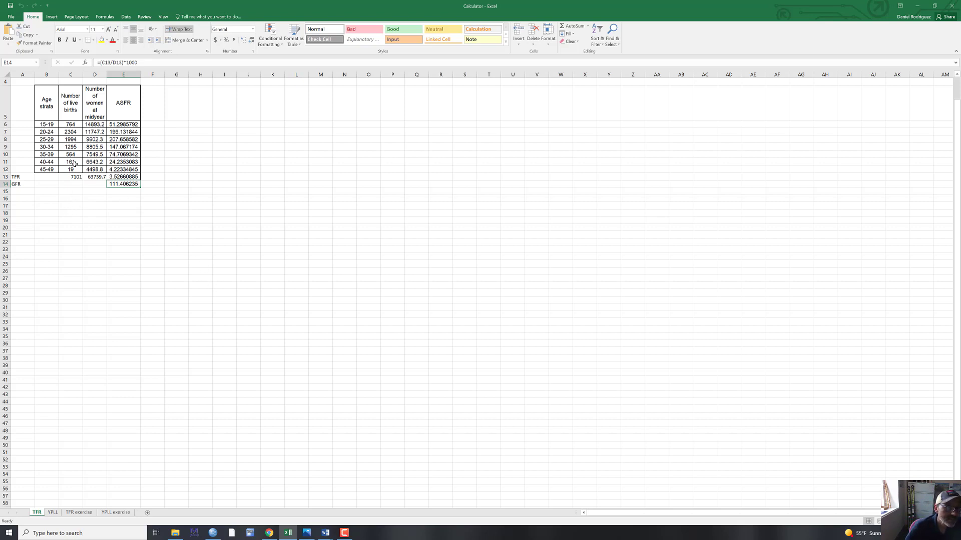
pyautogui.click(43, 124)
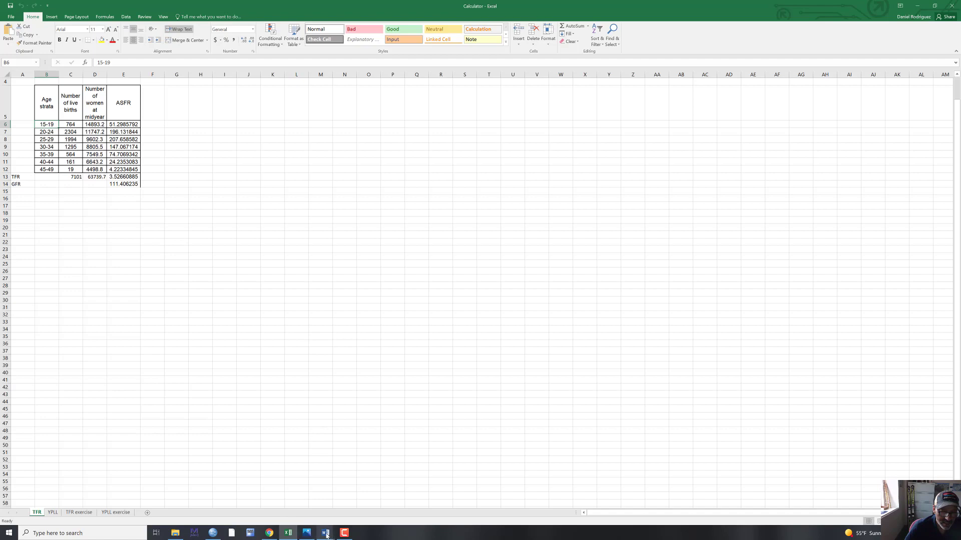
# - Switch to the October 28 document in Word and copy all of Table 1 with the Egypt births data
pyautogui.moveTo(326, 535)
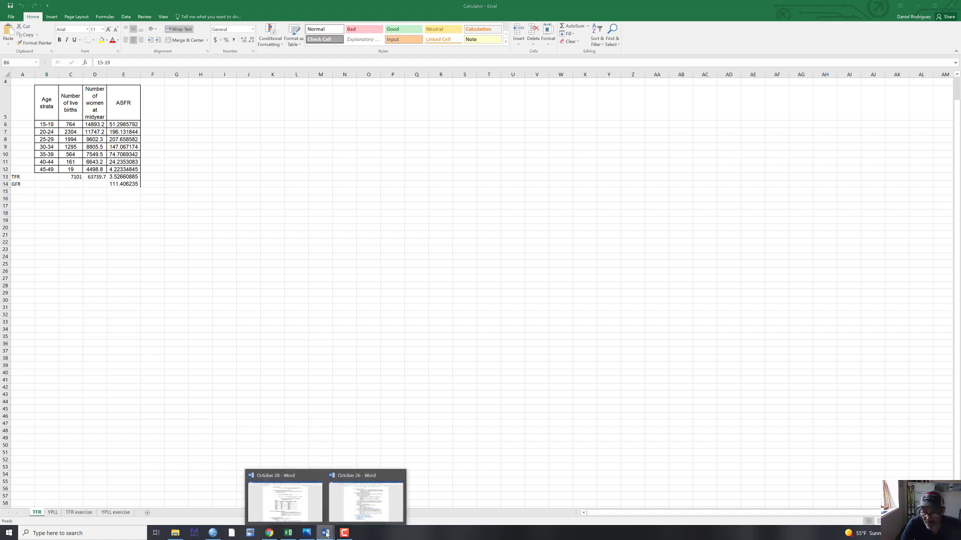
pyautogui.click(296, 507)
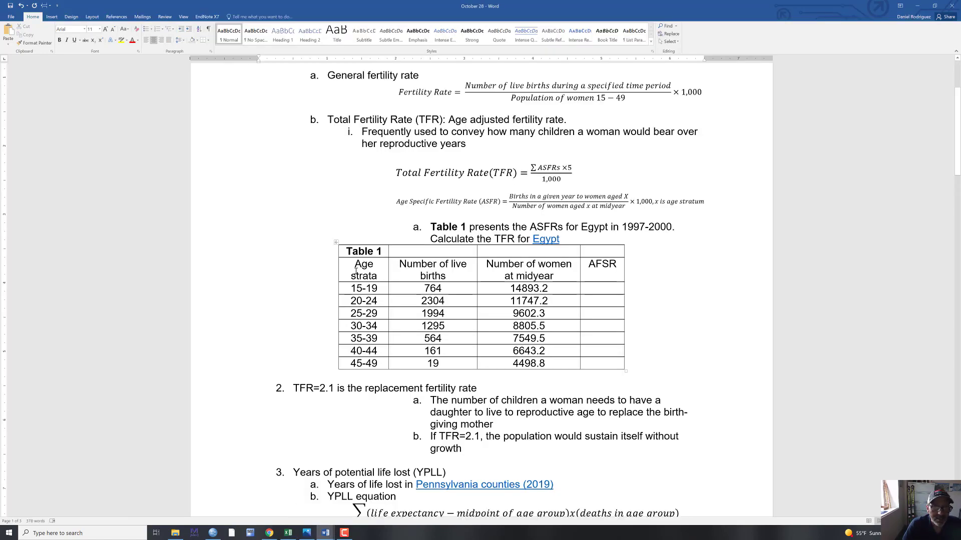
pyautogui.click(337, 243)
pyautogui.hotkey('ctrl', 'c')
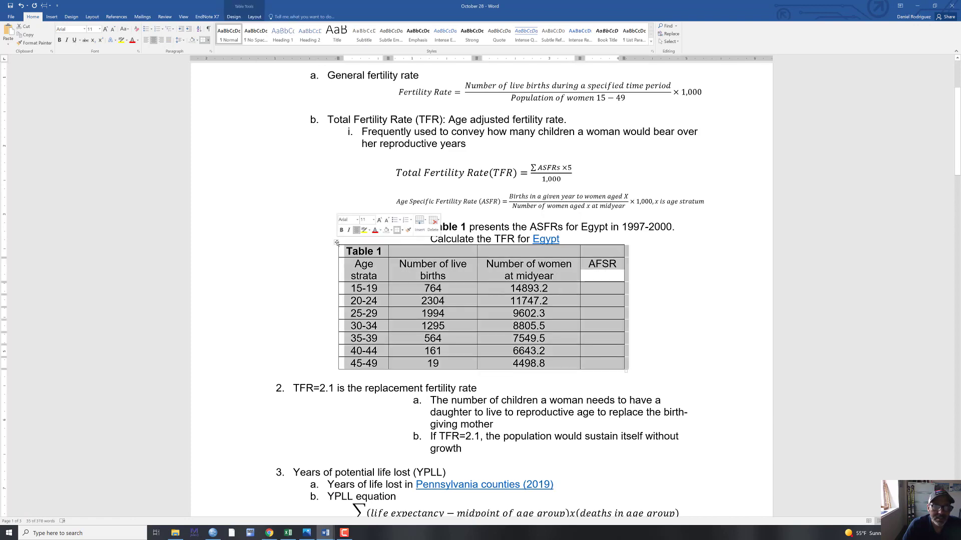
pyautogui.rightClick(337, 243)
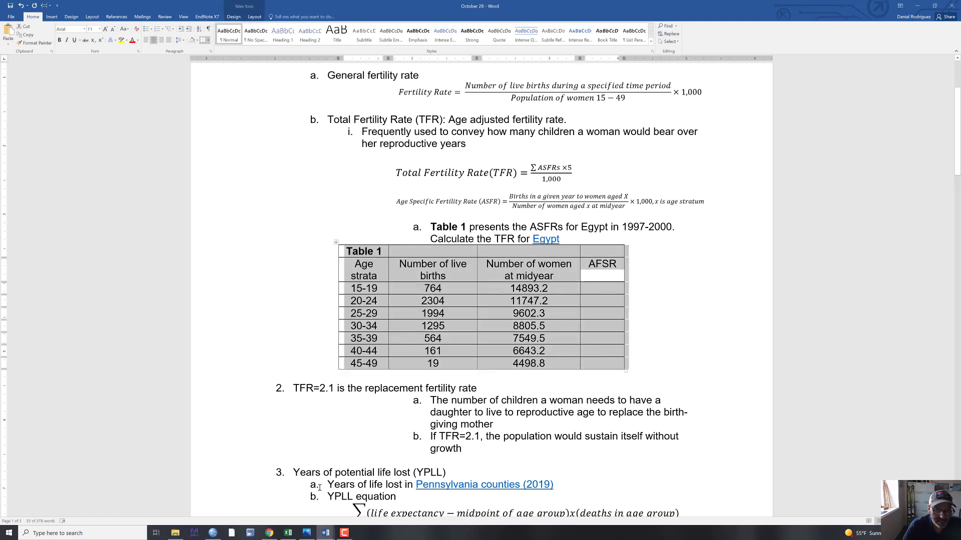
# - Return to the Calculator workbook in Excel and paste the table at cell M5 of the TFR sheet, keeping source formatting
pyautogui.click(288, 533)
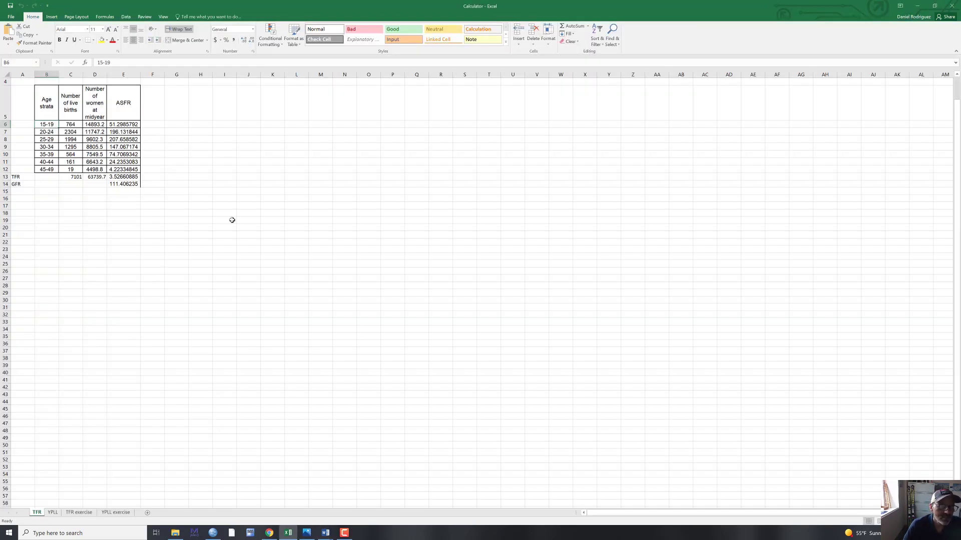
pyautogui.click(316, 126)
pyautogui.click(315, 108)
pyautogui.rightClick(315, 108)
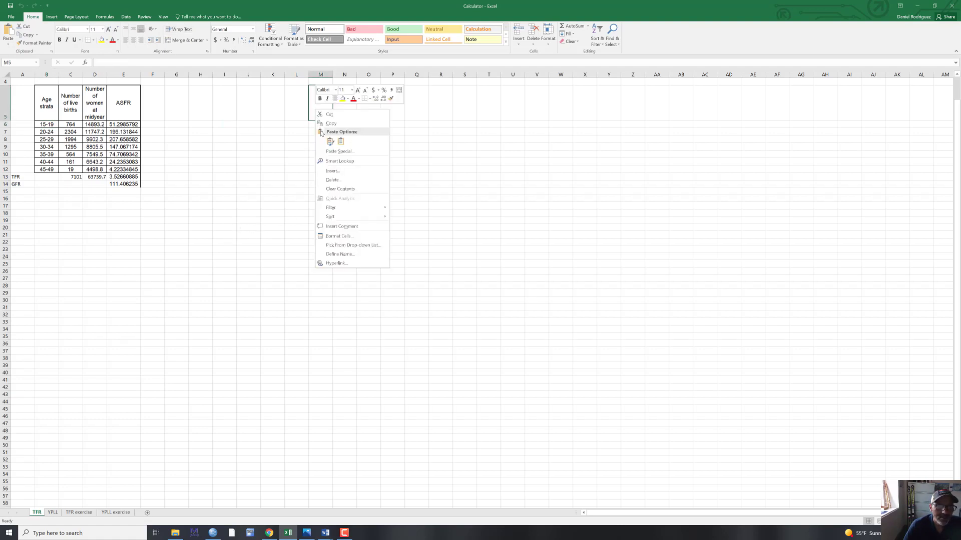
pyautogui.click(328, 140)
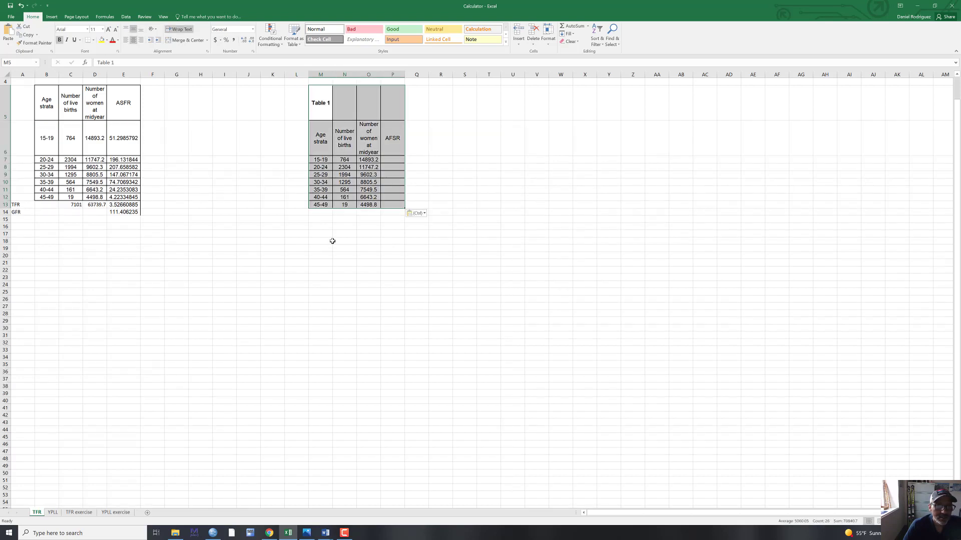
pyautogui.moveTo(333, 240); pyautogui.dragTo(345, 241)
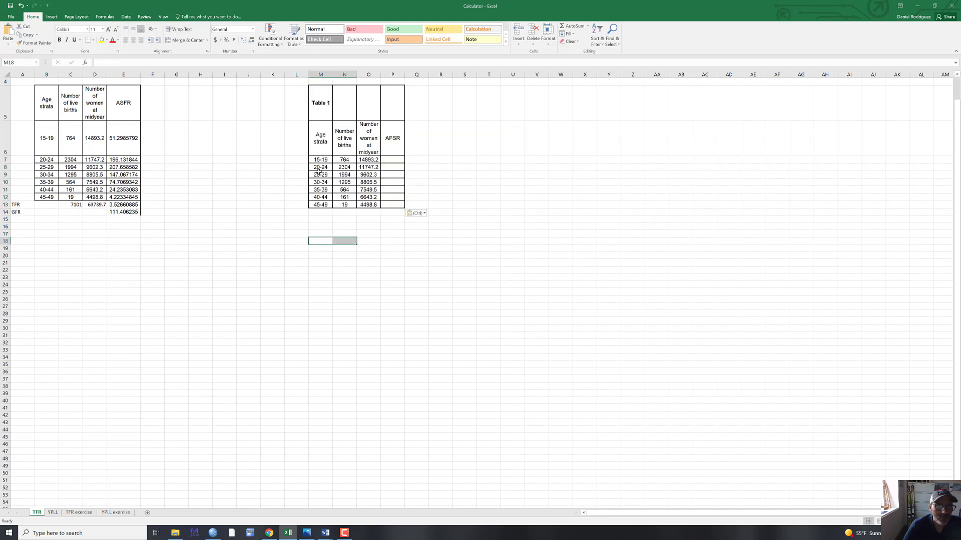
# - Correct the last column header of the pasted table in P6 to ASFR
pyautogui.doubleClick(391, 138)
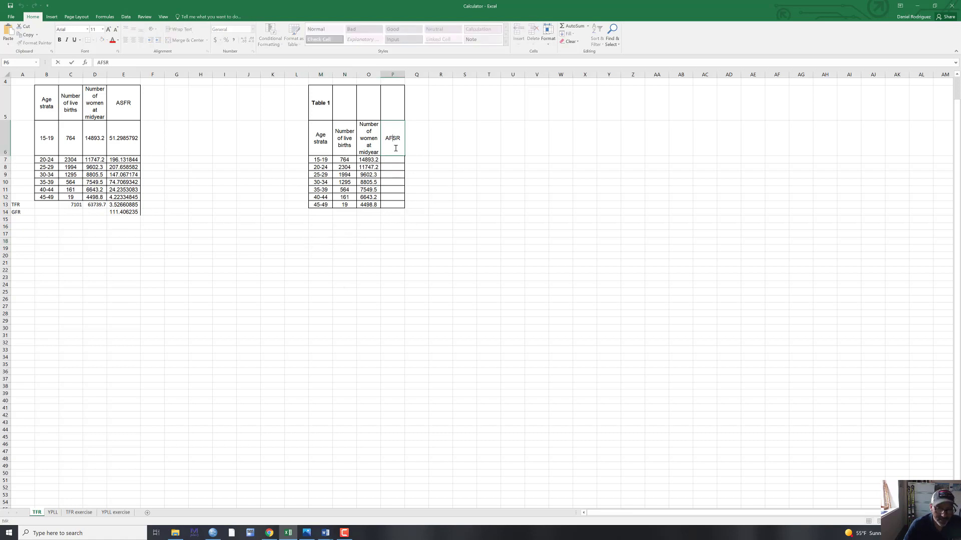
pyautogui.press('BackSpace')
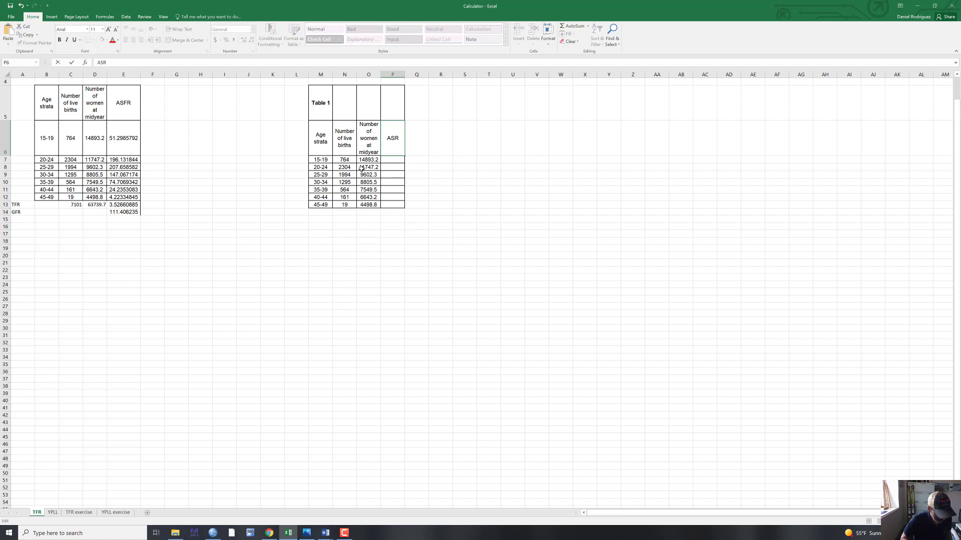
pyautogui.write('S')
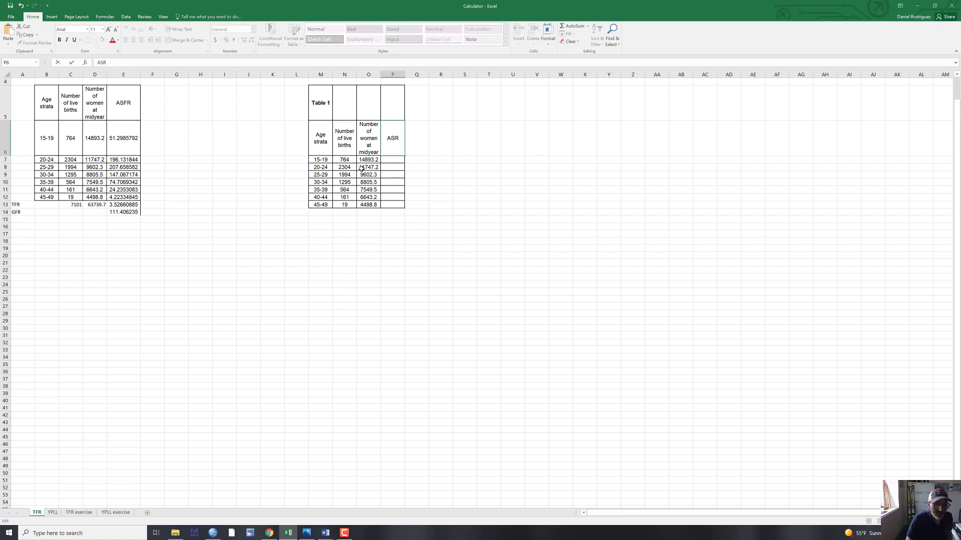
pyautogui.press('Delete')
pyautogui.write('F')
pyautogui.moveTo(407, 220); pyautogui.dragTo(402, 222)
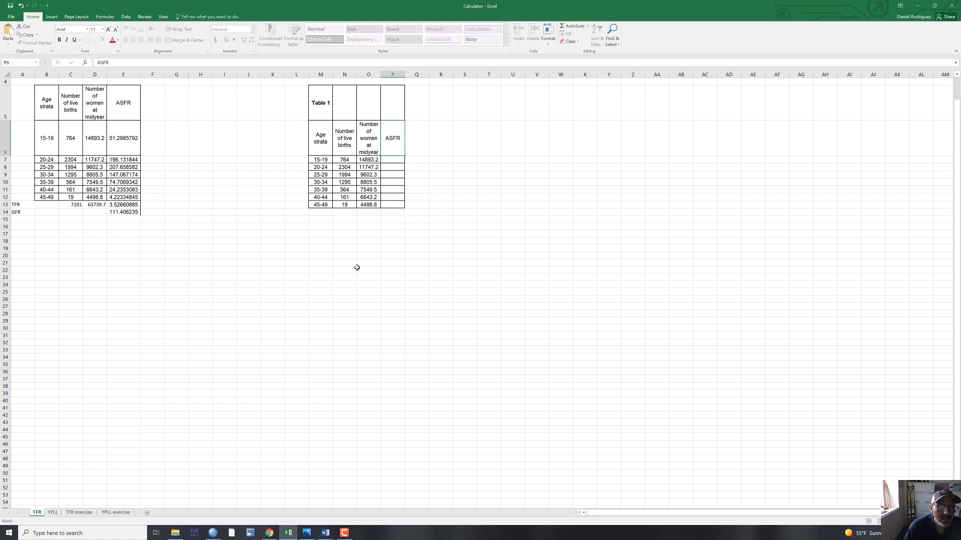
# - Calculate the 15-19 age group's ASFR in P7 with =(N7/O7)*1000 and fill the formula down to P13
pyautogui.click(123, 160)
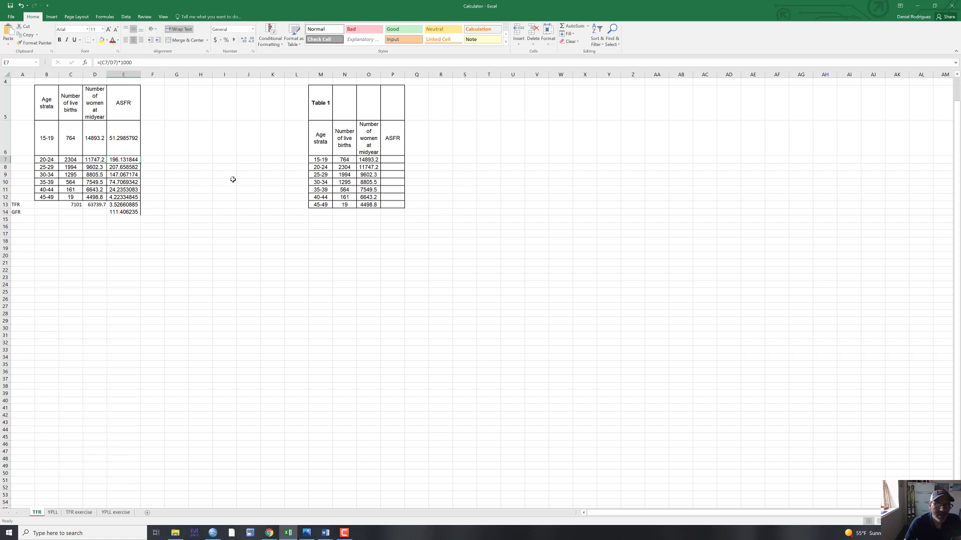
pyautogui.click(384, 160)
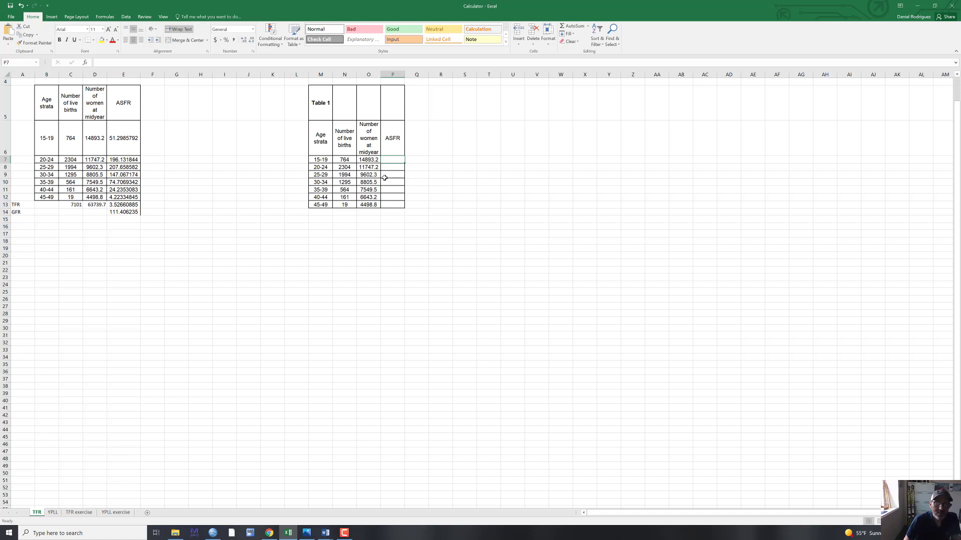
pyautogui.write('=')
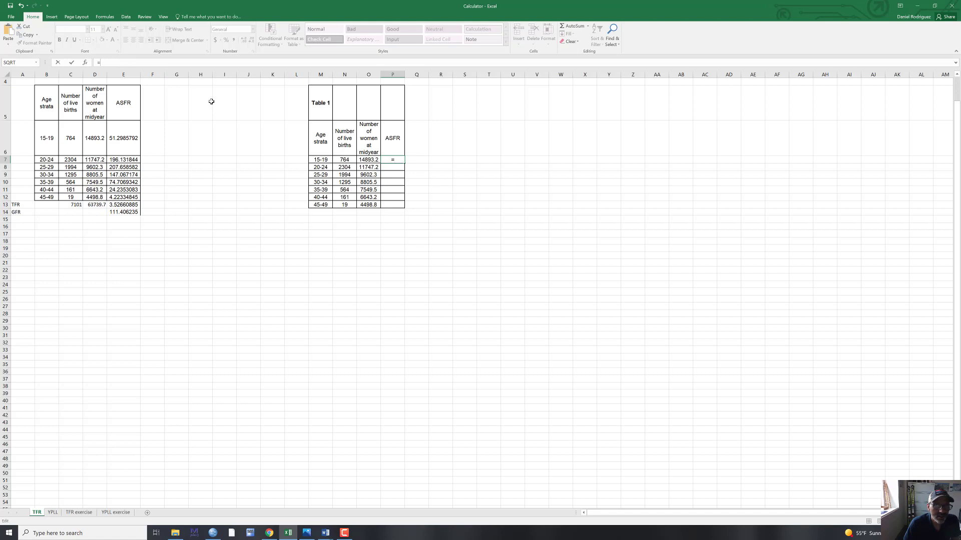
pyautogui.click(345, 160)
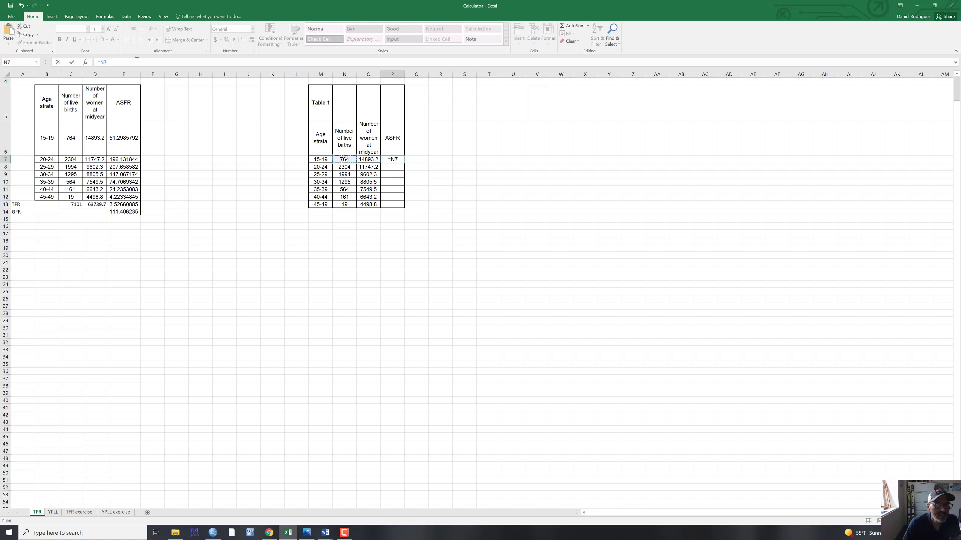
pyautogui.write('/')
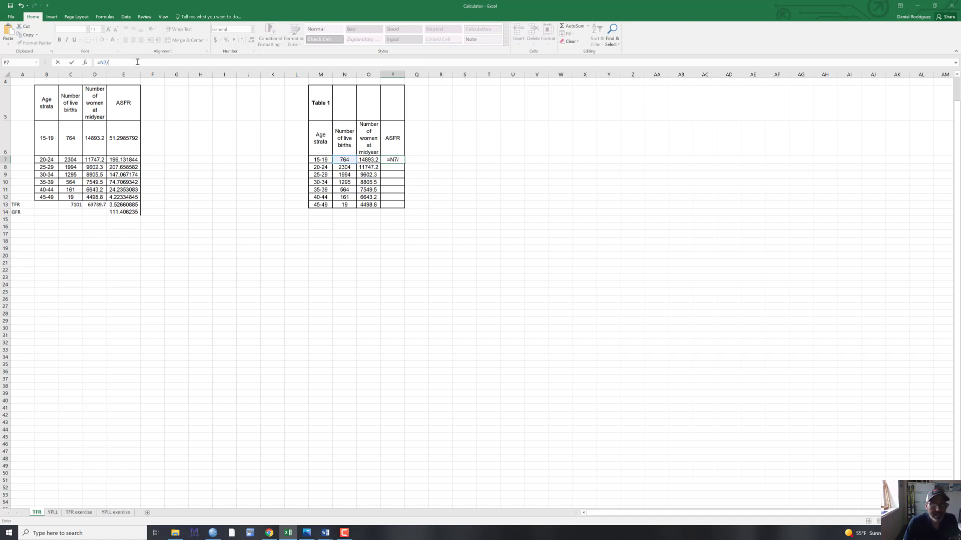
pyautogui.click(367, 160)
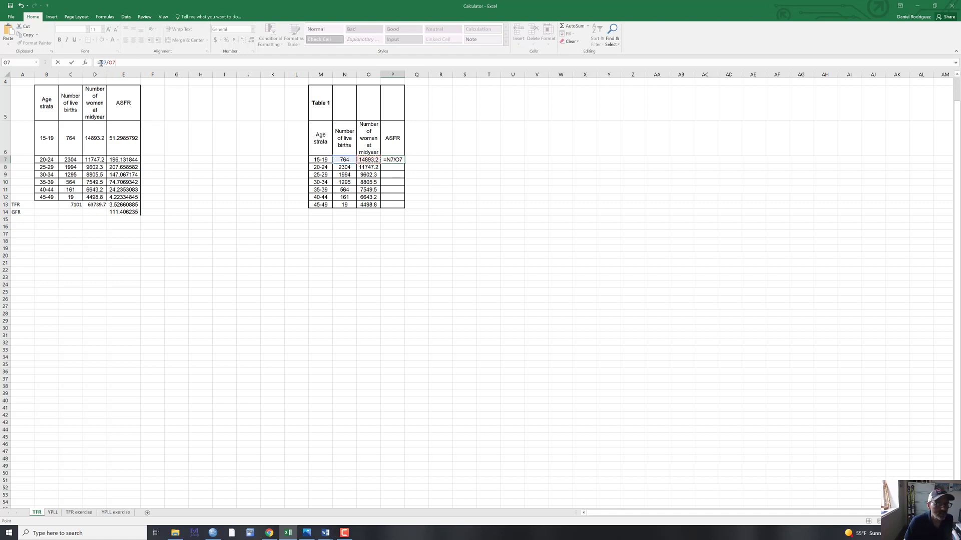
pyautogui.write('(')
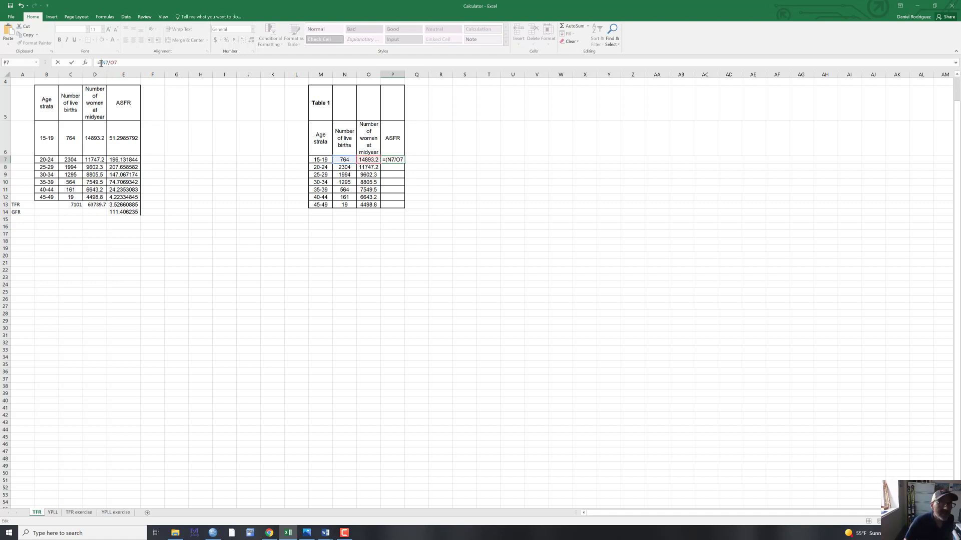
pyautogui.click(118, 63)
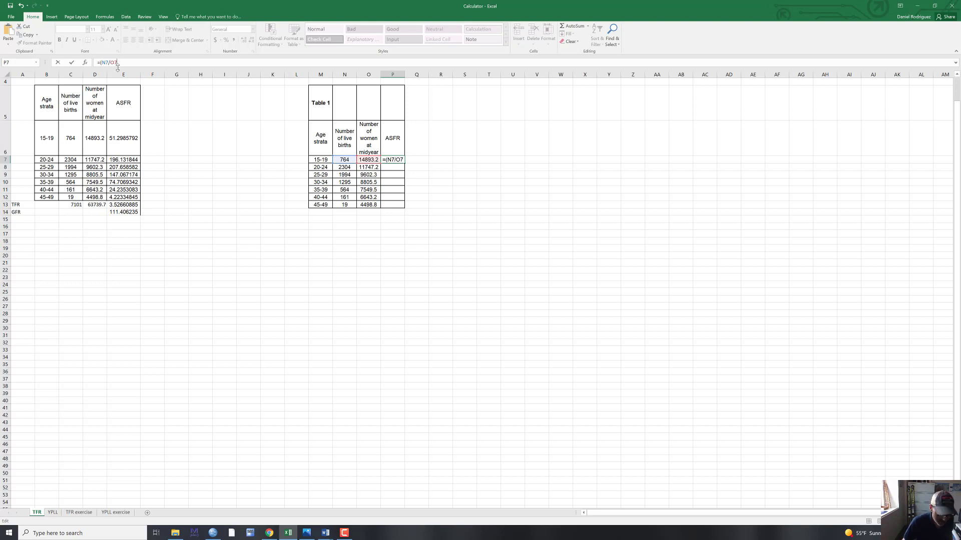
pyautogui.write(')')
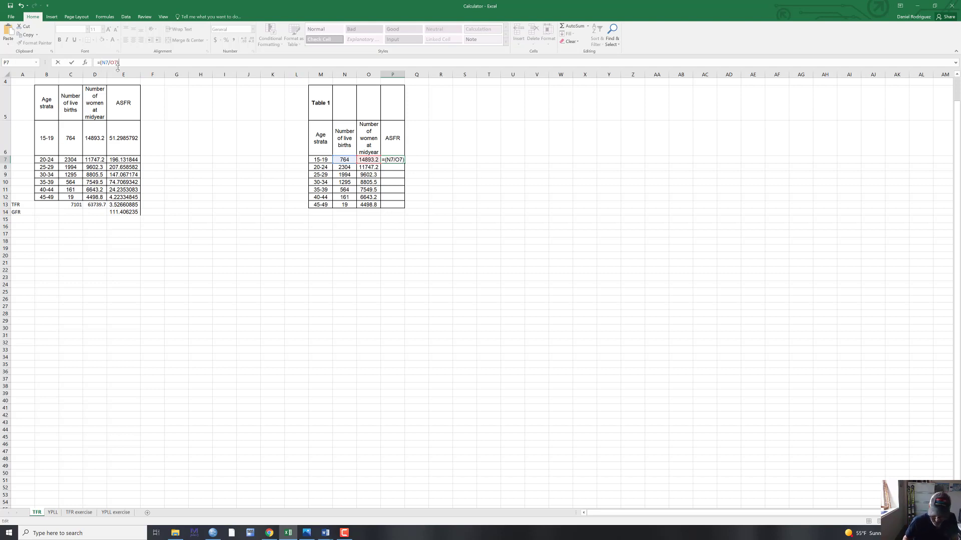
pyautogui.write('*1')
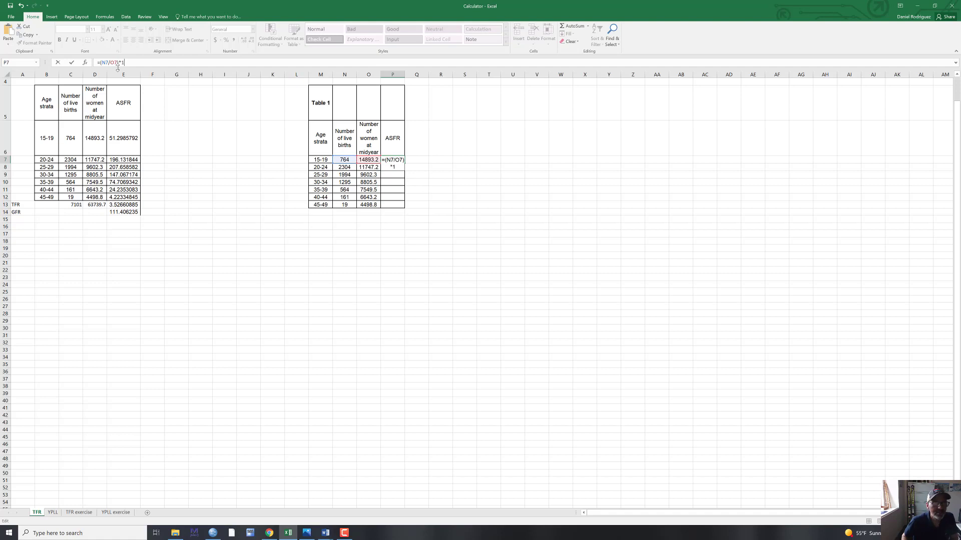
pyautogui.write('000')
pyautogui.press('Return')
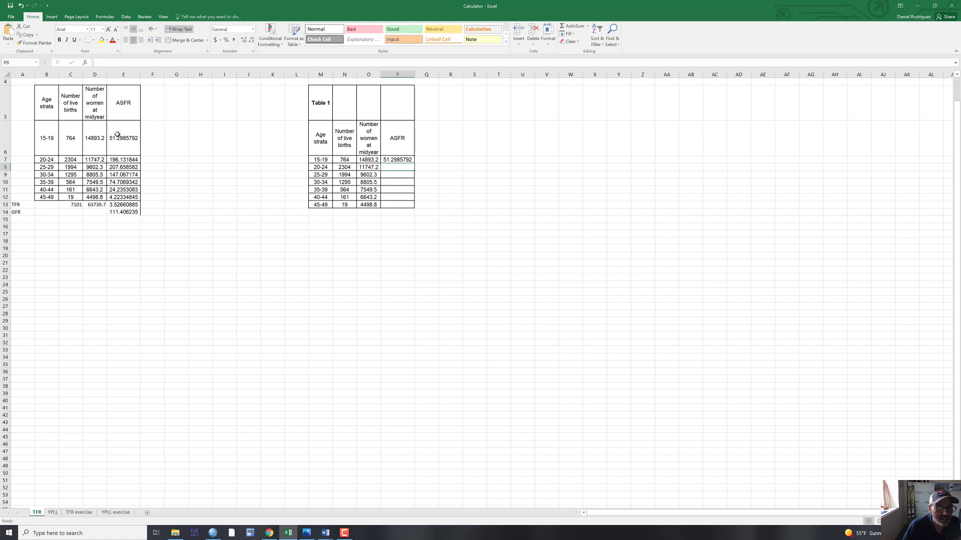
pyautogui.click(392, 160)
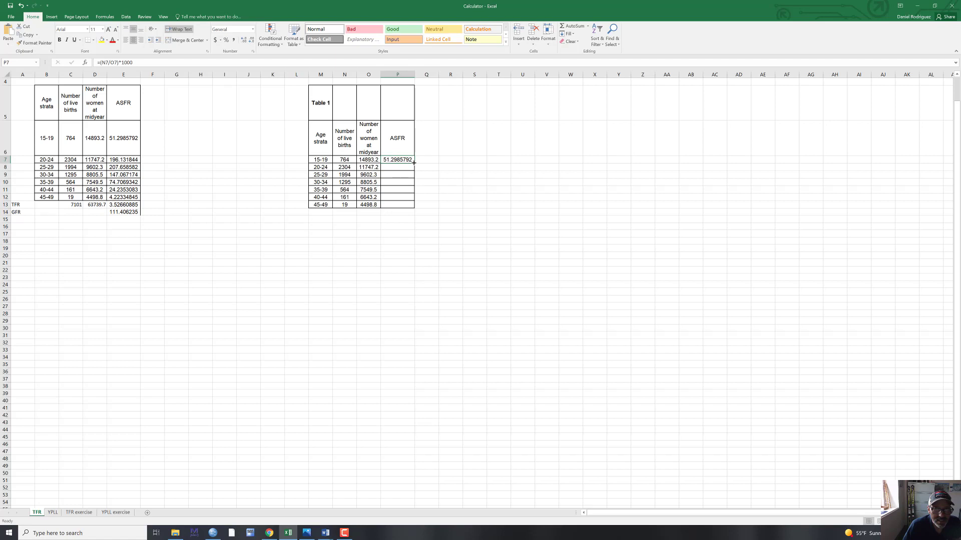
pyautogui.moveTo(413, 163); pyautogui.dragTo(415, 206)
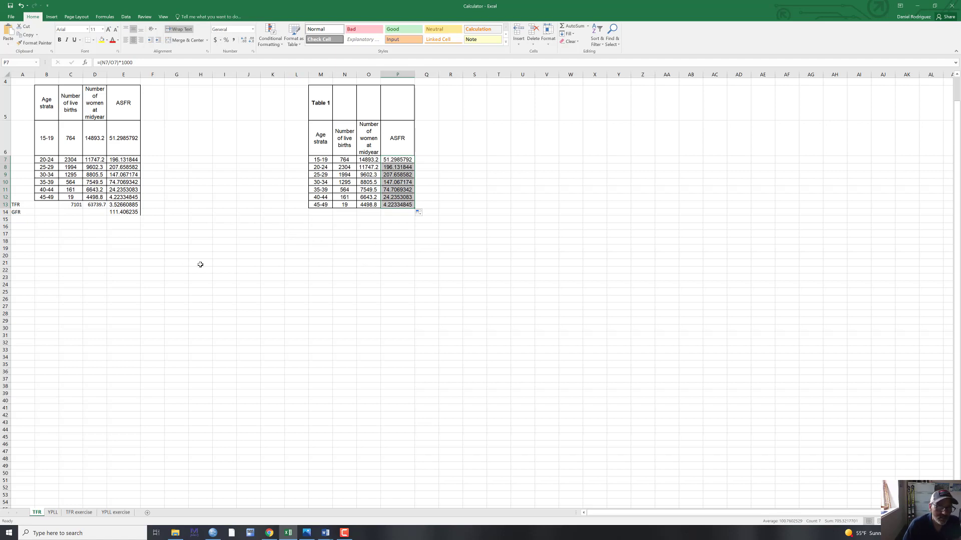
# - Consult the TFR formula in the October 28 Word document, return to the Calculator workbook in Excel, and sum the ASFRs in P14 with =SUM(P7:P13)
pyautogui.moveTo(326, 534)
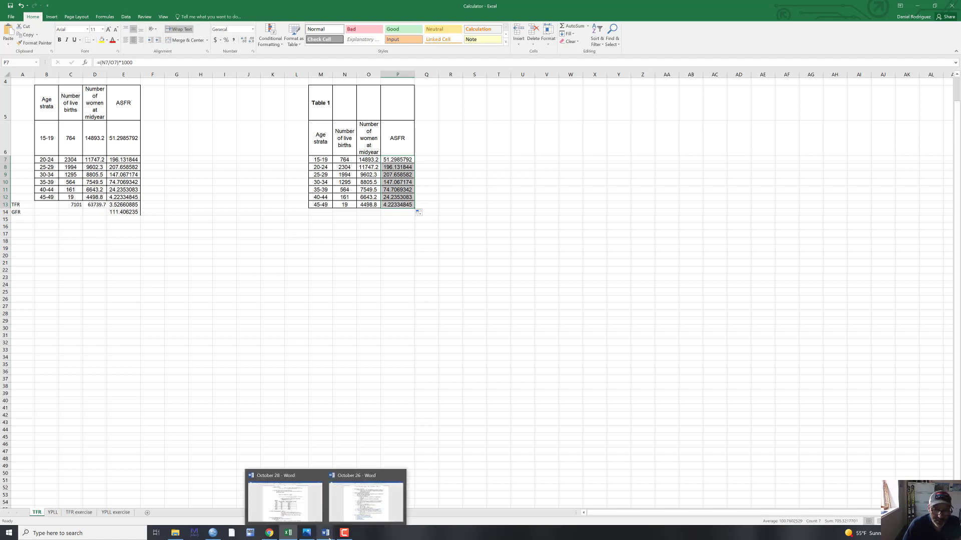
pyautogui.click(302, 511)
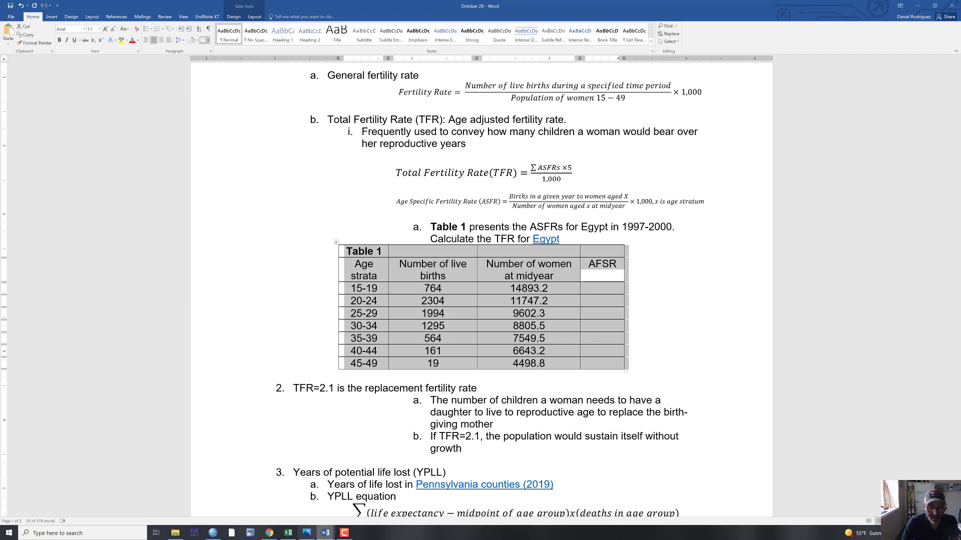
pyautogui.moveTo(324, 537)
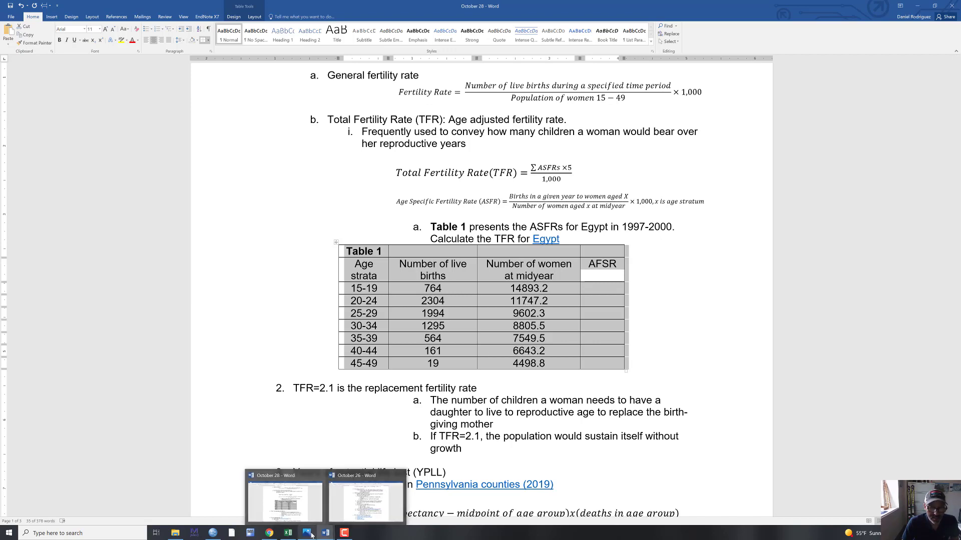
pyautogui.click(299, 521)
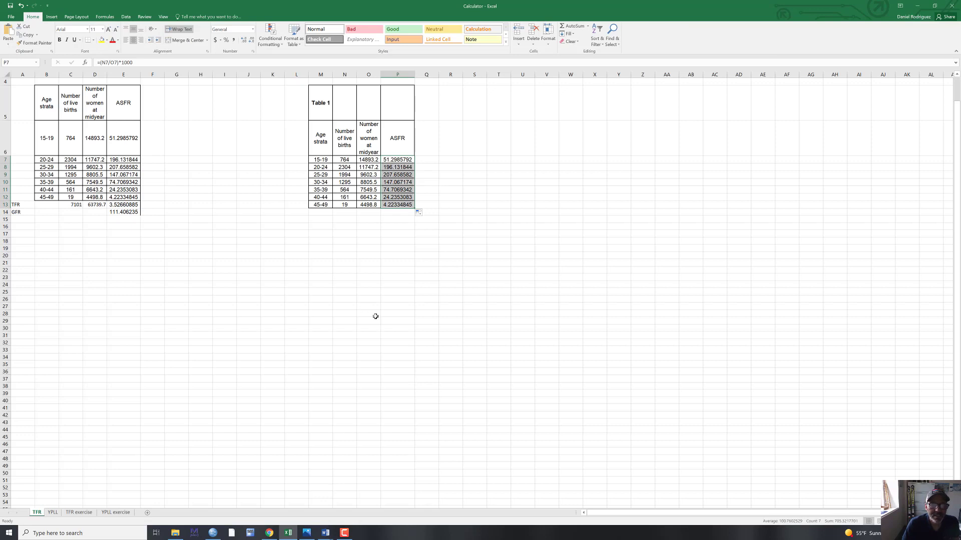
pyautogui.click(396, 211)
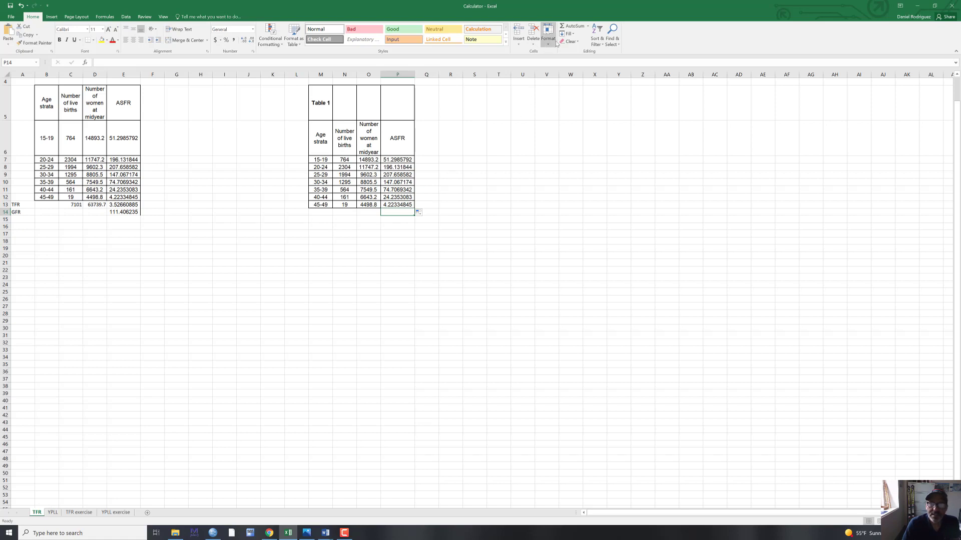
pyautogui.click(572, 26)
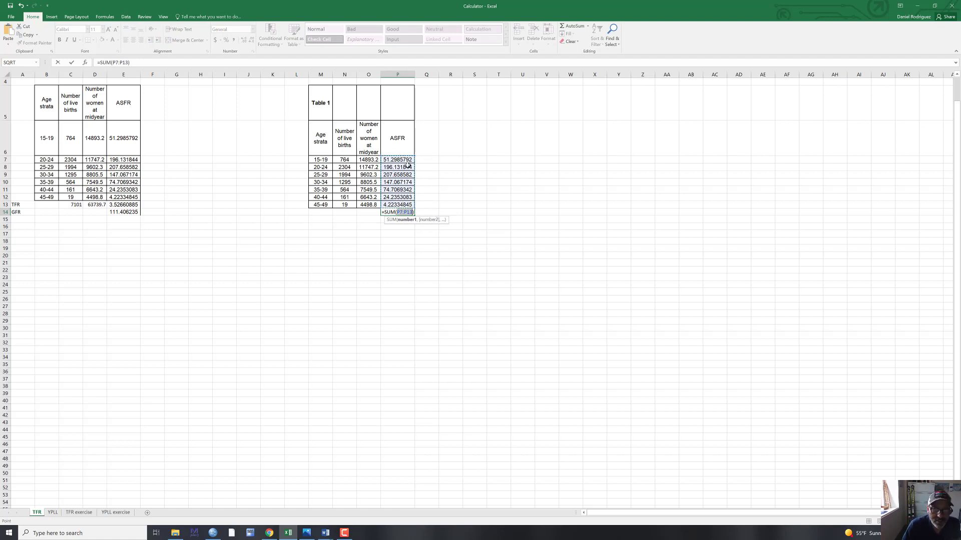
pyautogui.press('Return')
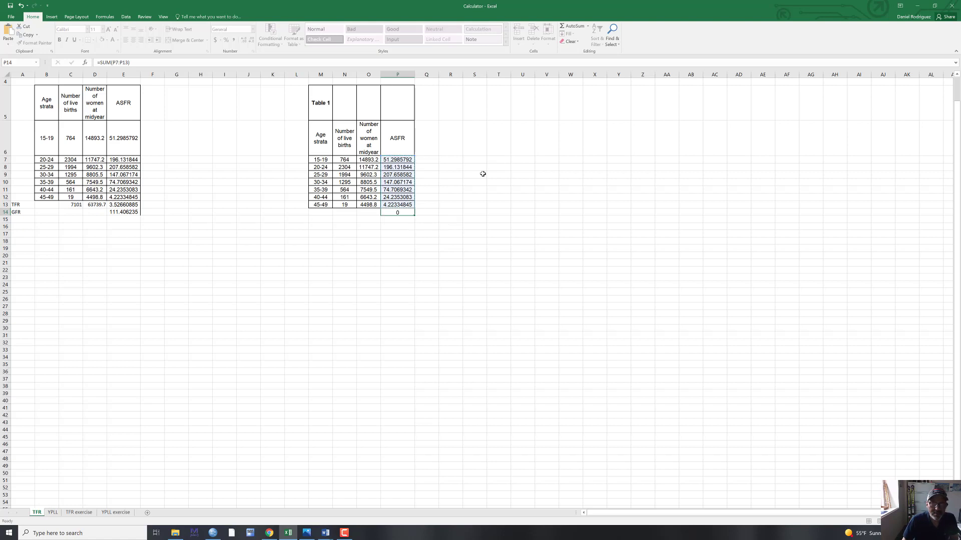
pyautogui.click(401, 212)
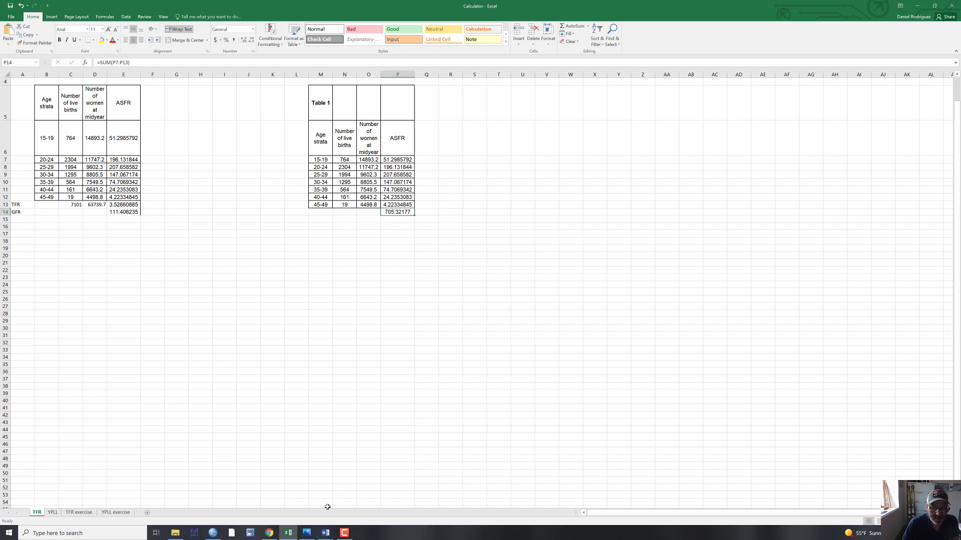
# - Recheck the TFR equation in Word's October 28 document, return to Excel, and multiply the ASFR sum in P14 by 5 with =SUM(P7:P13)*5
pyautogui.moveTo(325, 533)
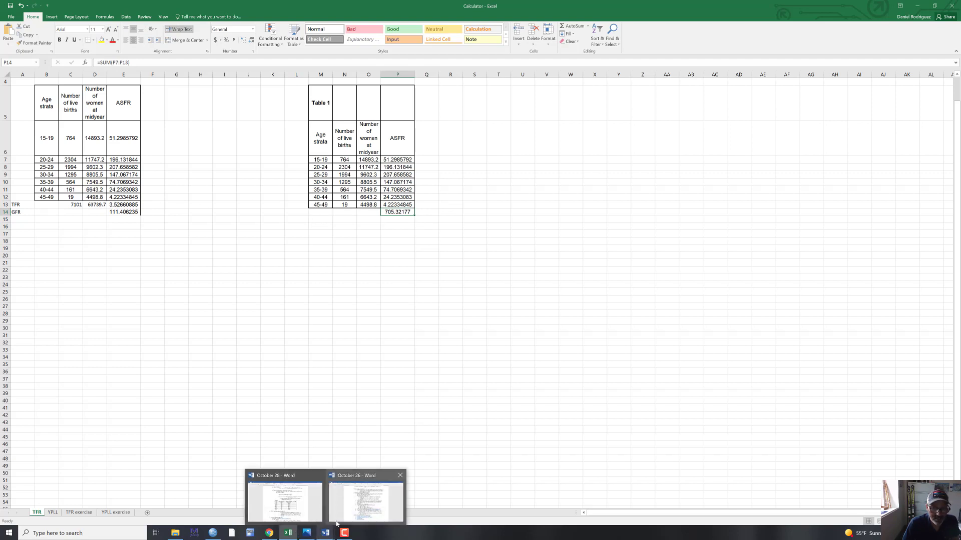
pyautogui.click(286, 500)
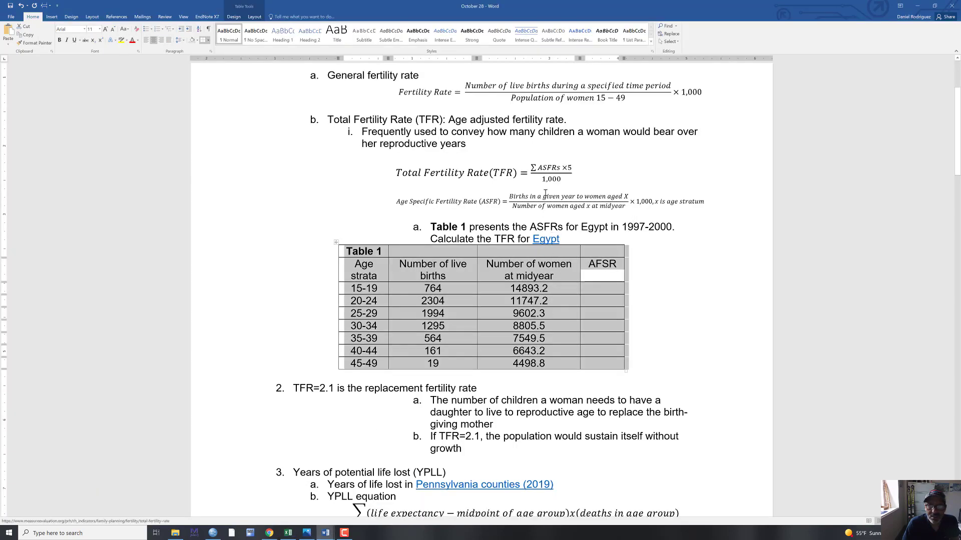
pyautogui.click(549, 176)
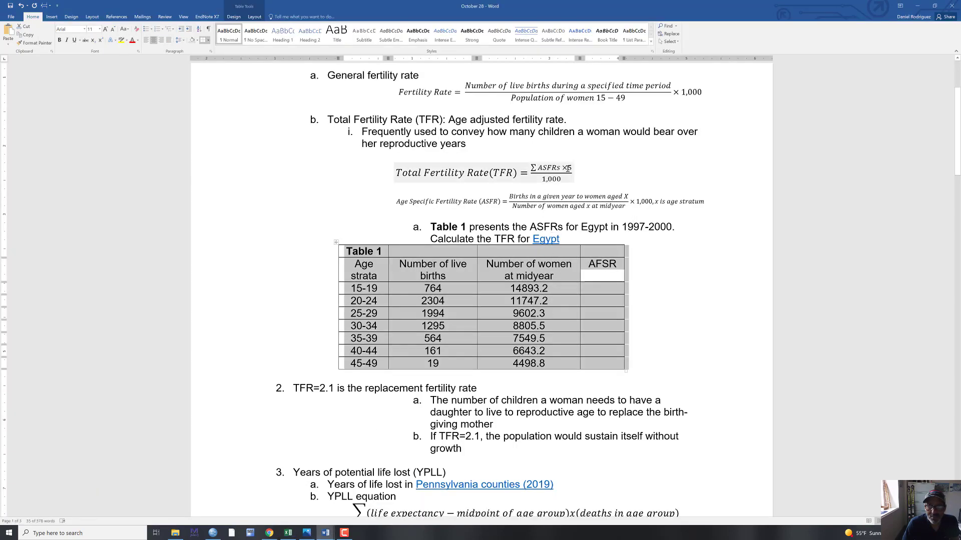
pyautogui.click(583, 171)
pyautogui.click(556, 169)
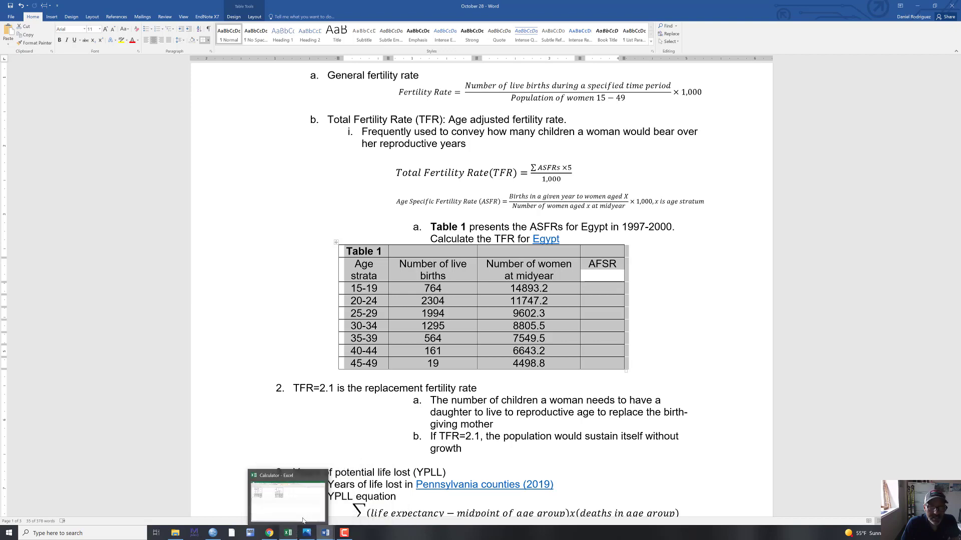
pyautogui.click(302, 520)
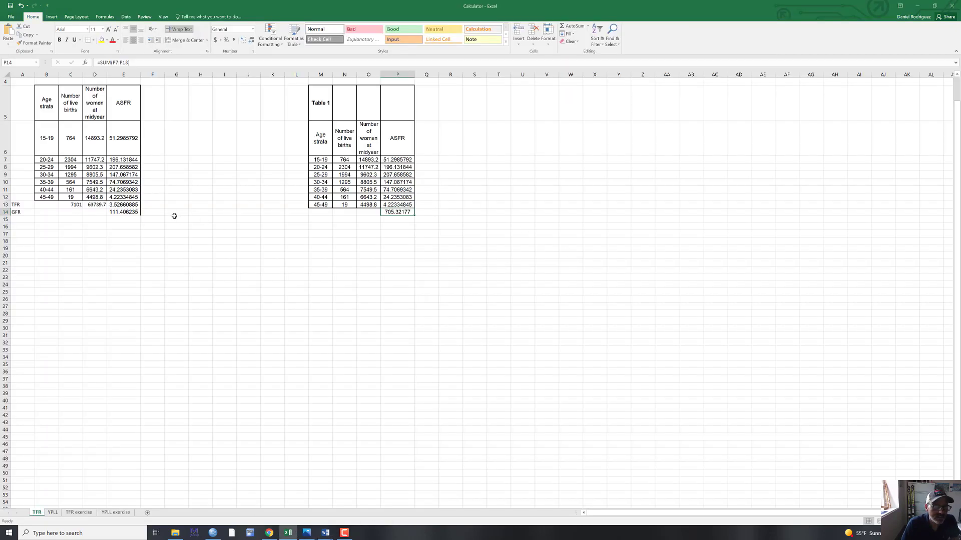
pyautogui.click(136, 206)
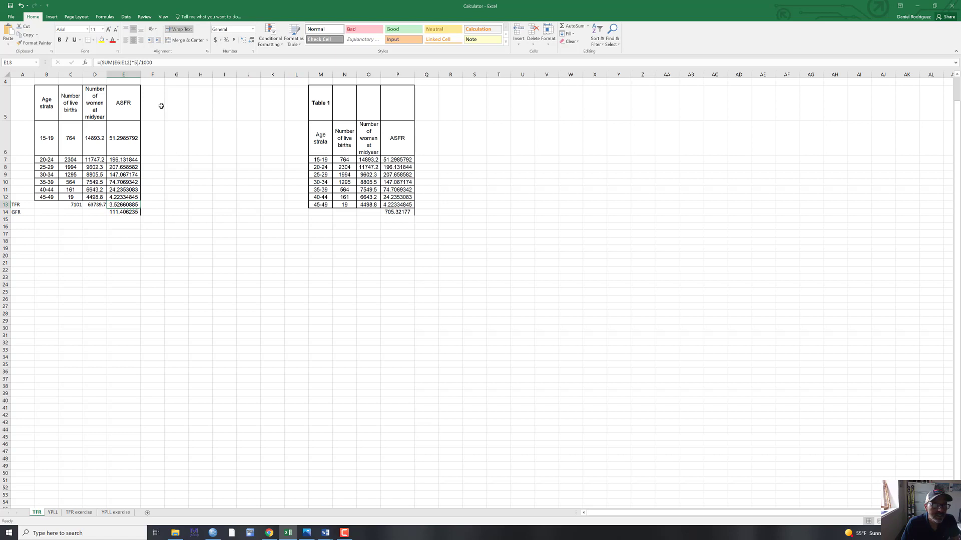
pyautogui.click(408, 212)
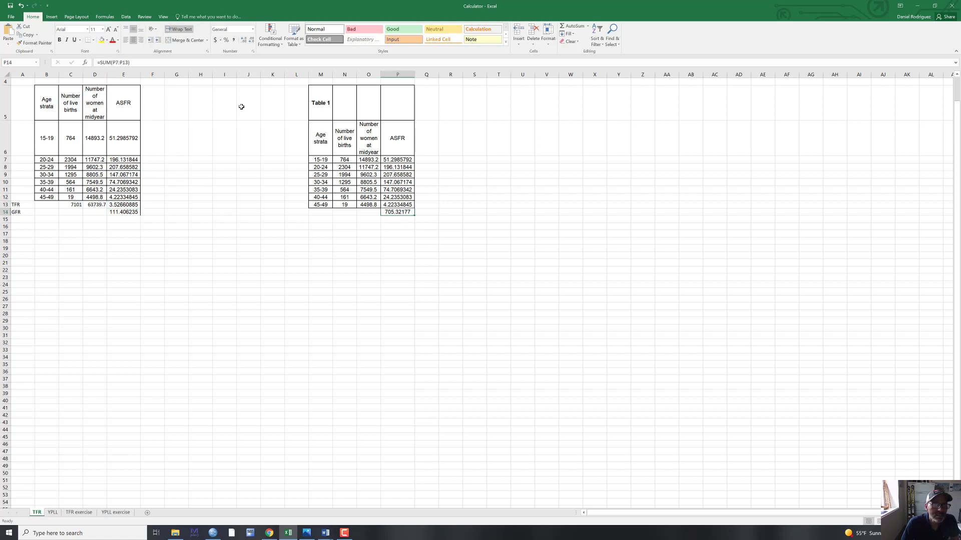
pyautogui.click(161, 64)
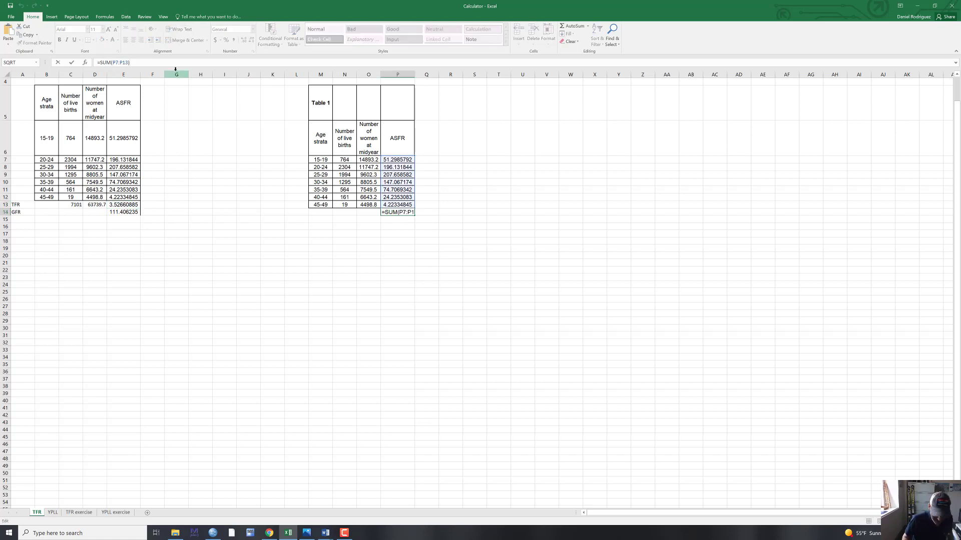
pyautogui.write('*')
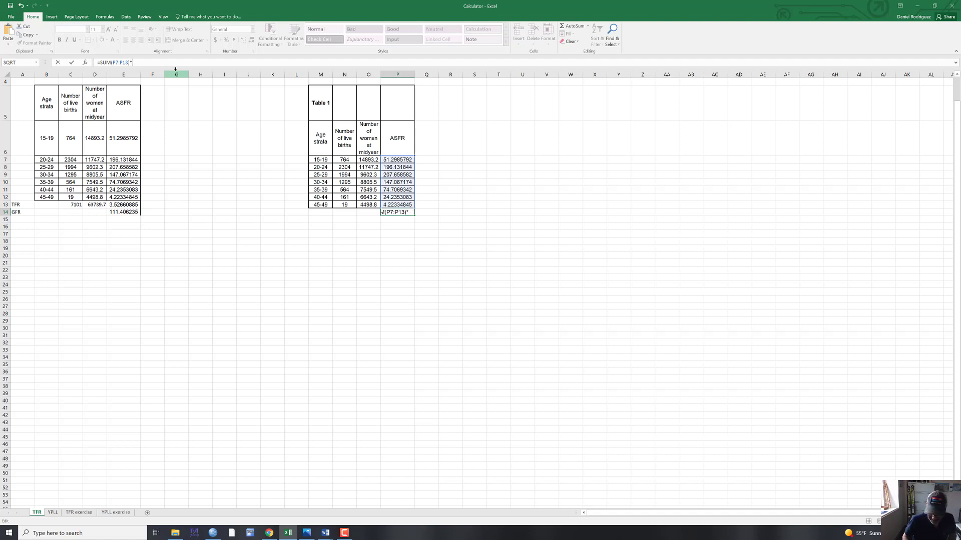
pyautogui.write('5')
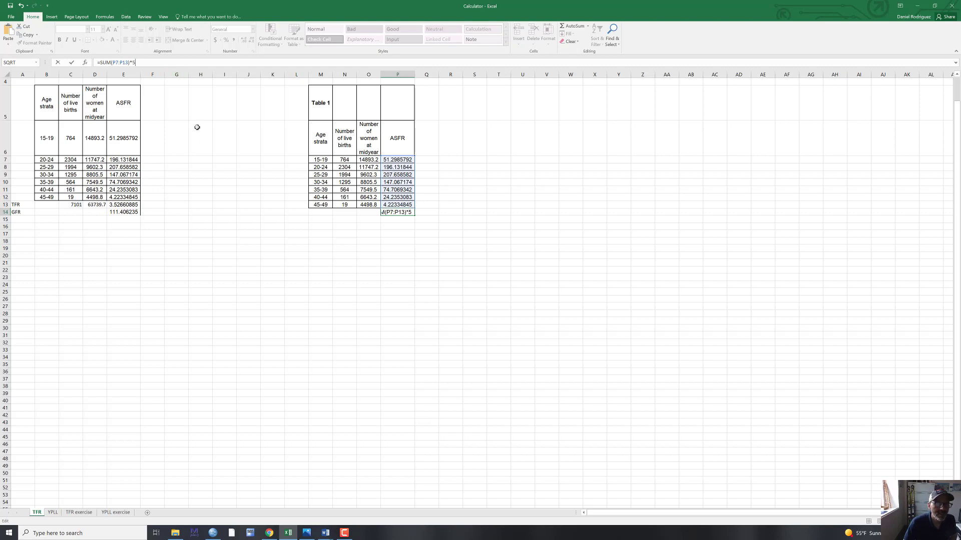
pyautogui.click(128, 205)
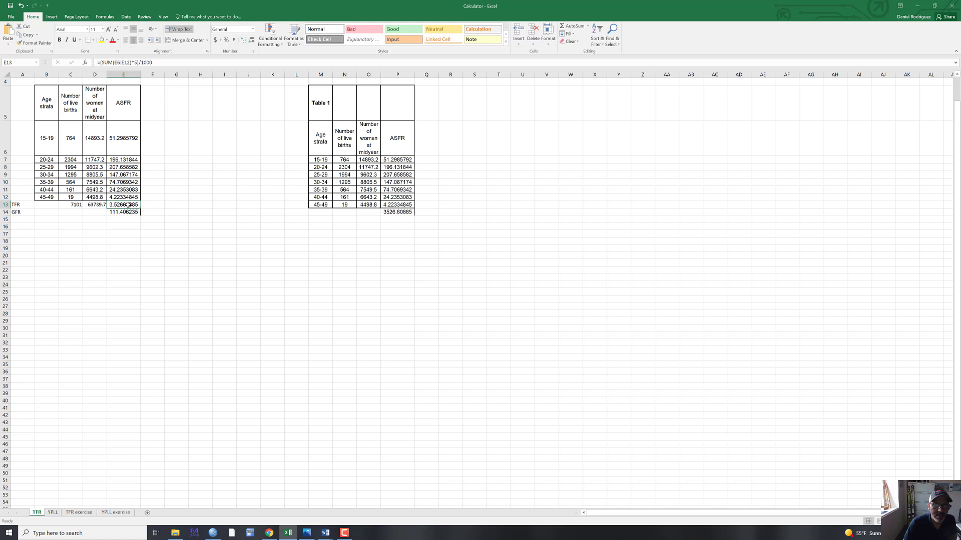
# - Extend the formula in P14 to divide by 1000, as =SUM(P7:P13)*5/1000, to complete the total fertility rate
pyautogui.click(387, 212)
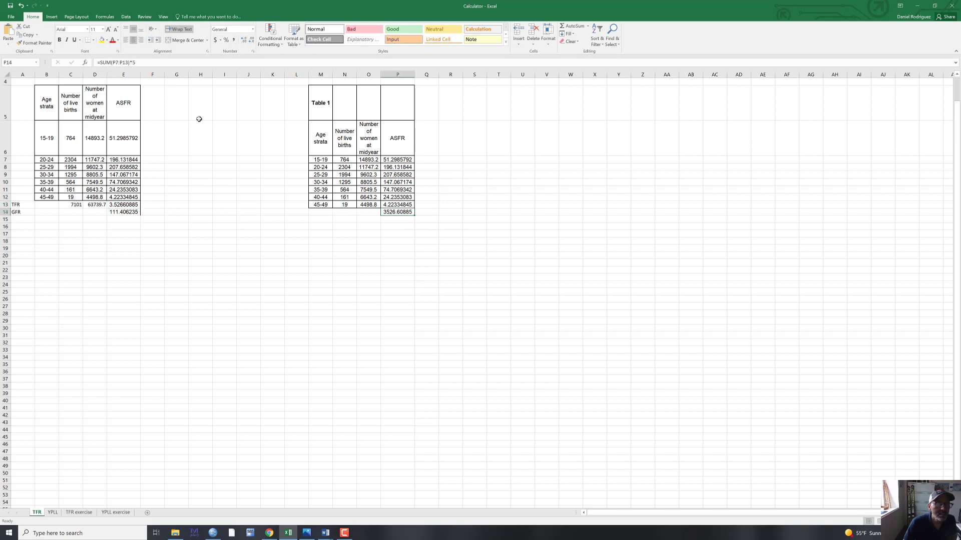
pyautogui.click(157, 63)
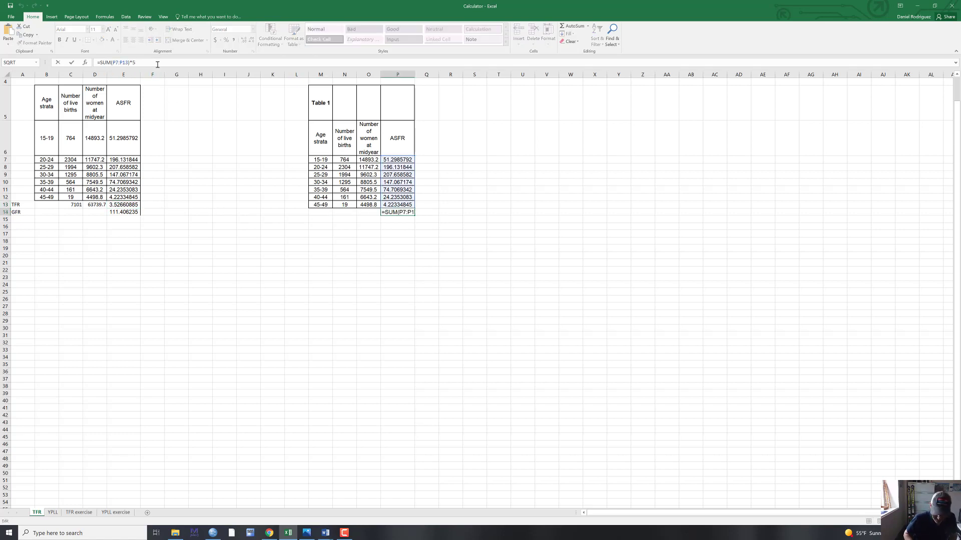
pyautogui.write('1')
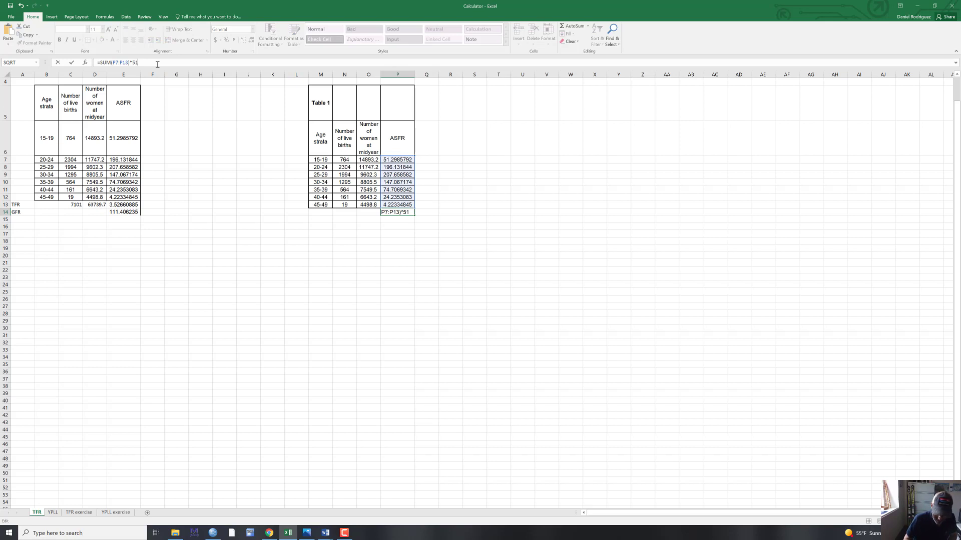
pyautogui.press('BackSpace')
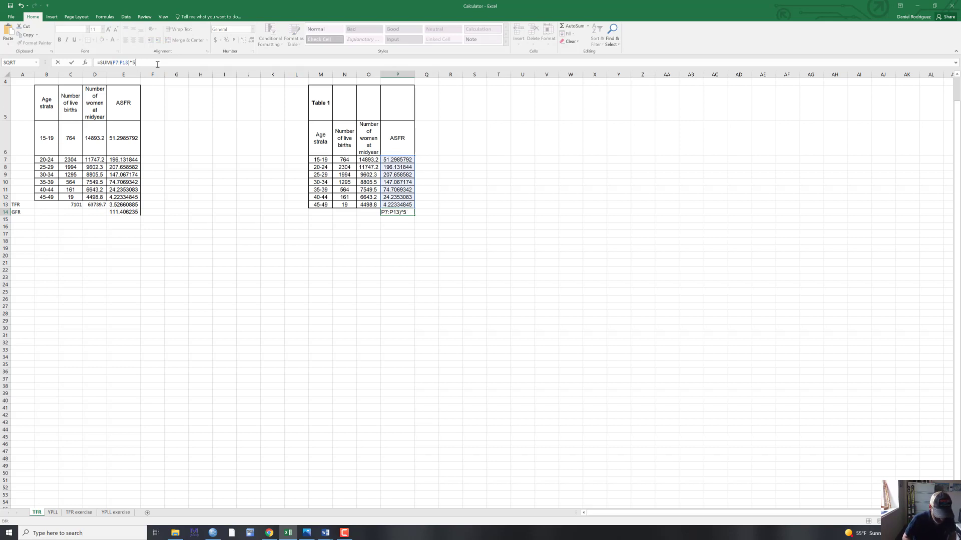
pyautogui.write('/1000')
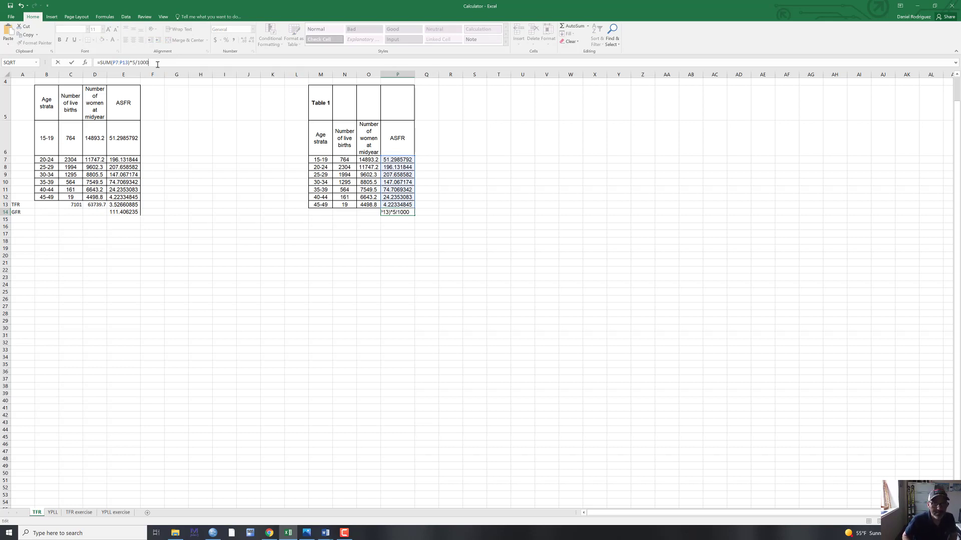
pyautogui.press('Return')
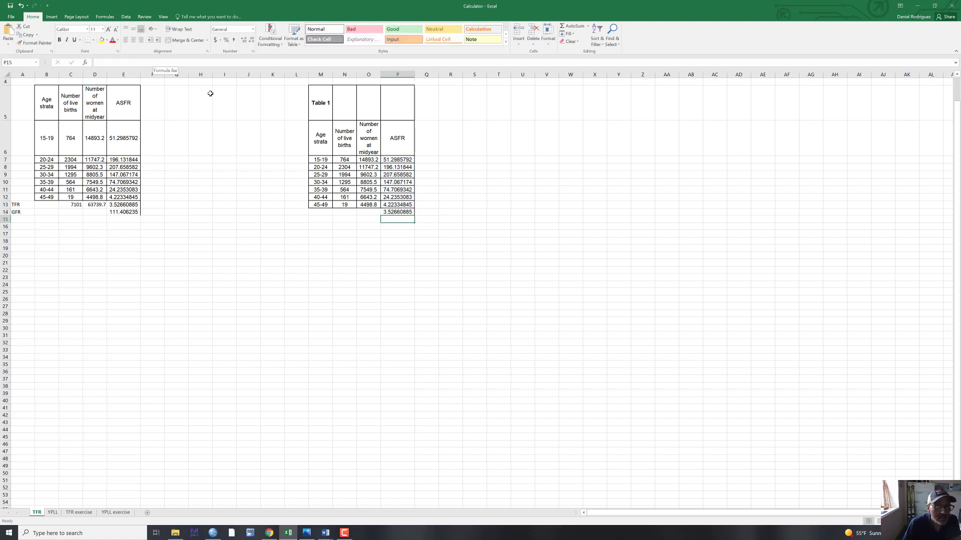
pyautogui.click(390, 212)
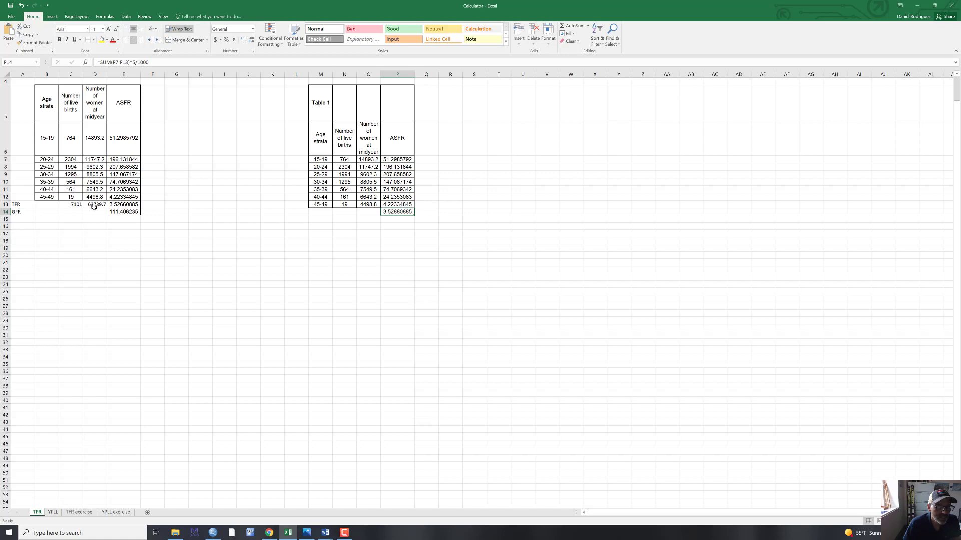
# - Check the GFR formula in E14, and total the live births in N14 and the women at midyear in O14 with SUM over rows 7 to 13
pyautogui.click(114, 212)
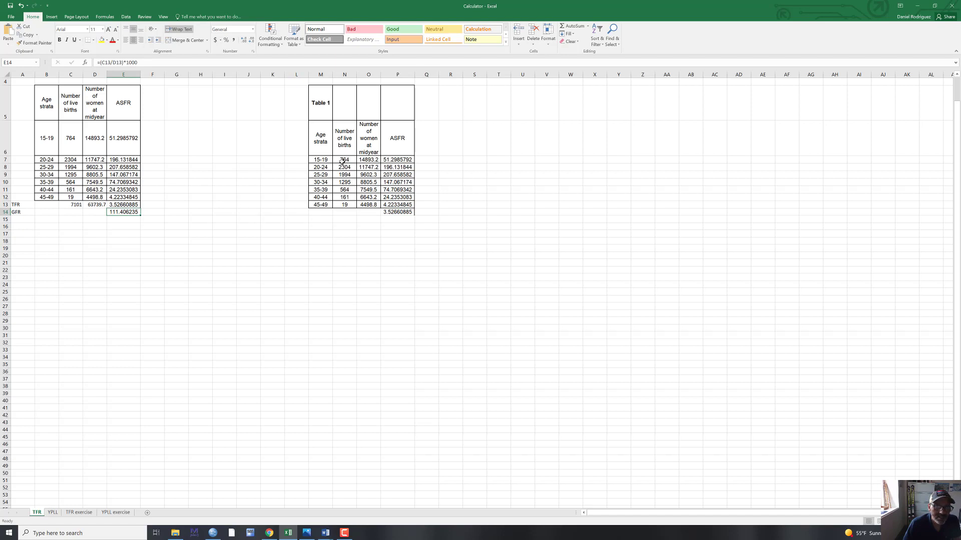
pyautogui.click(348, 212)
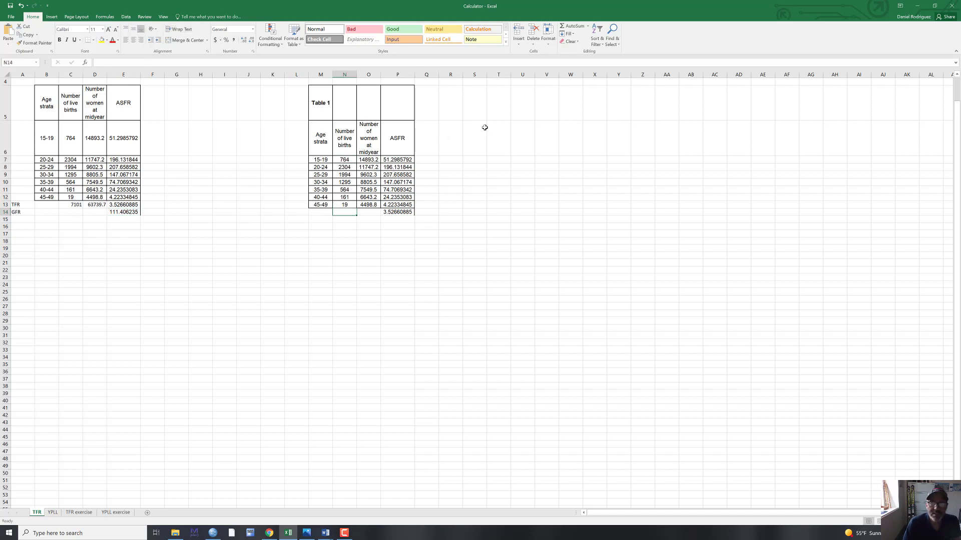
pyautogui.click(562, 27)
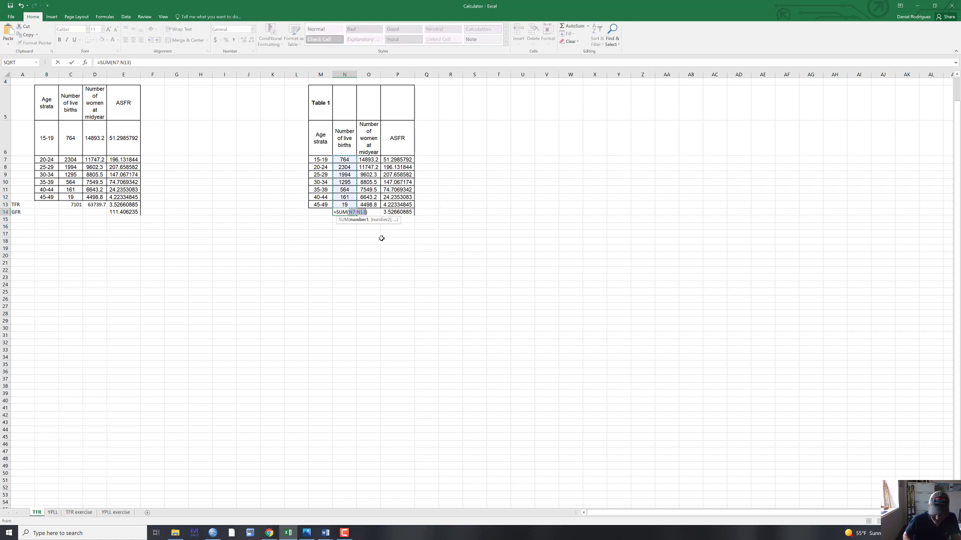
pyautogui.press('Return')
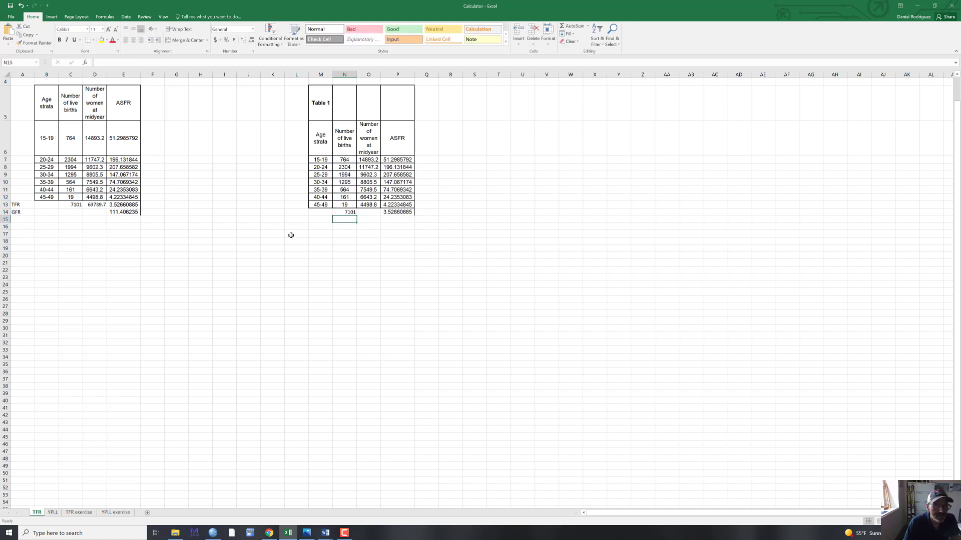
pyautogui.click(373, 212)
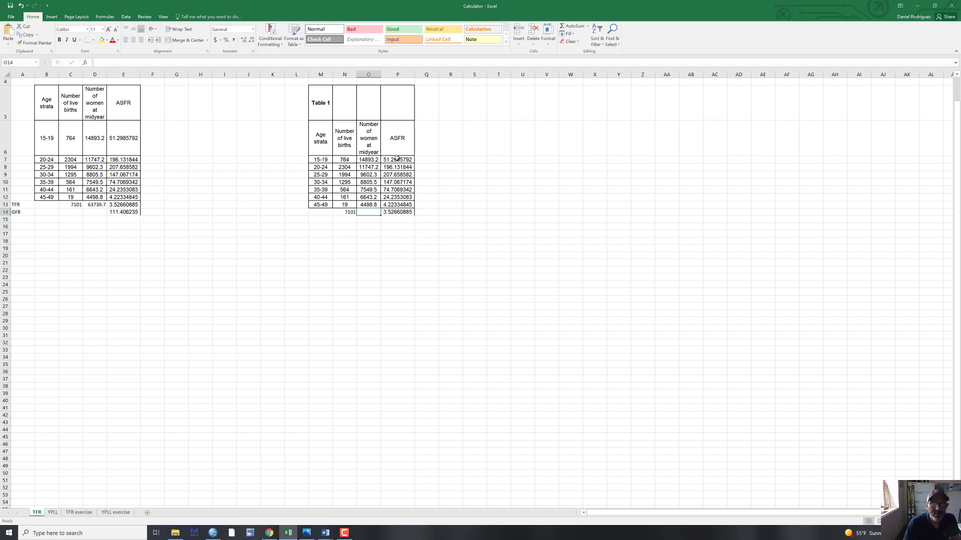
pyautogui.click(562, 27)
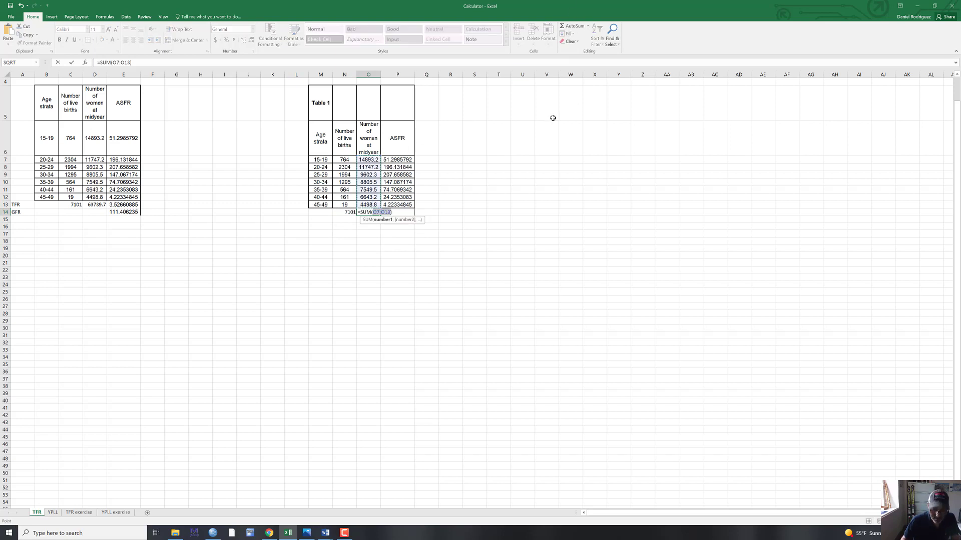
pyautogui.press('Return')
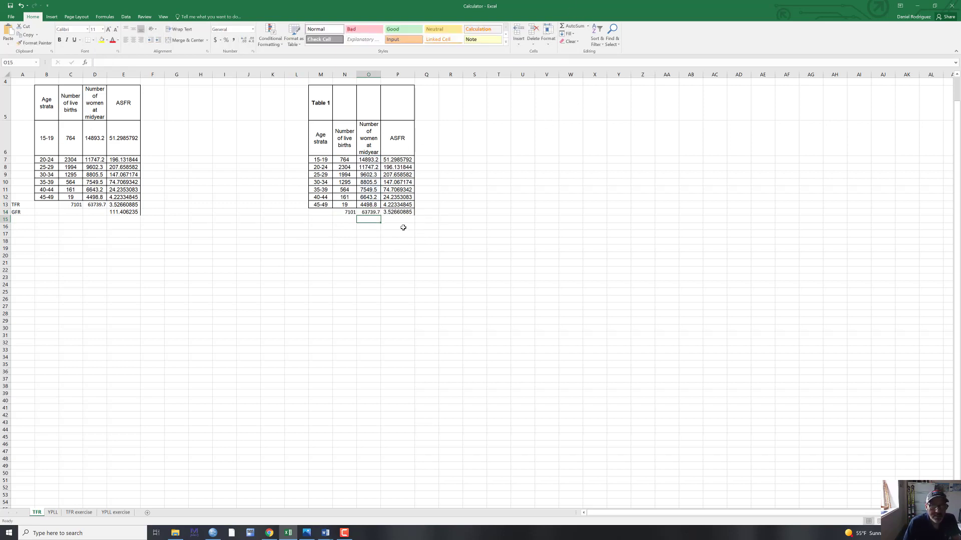
# - Label the total fertility rate row TFR in L14 and the row below it GFR in L15
pyautogui.click(398, 212)
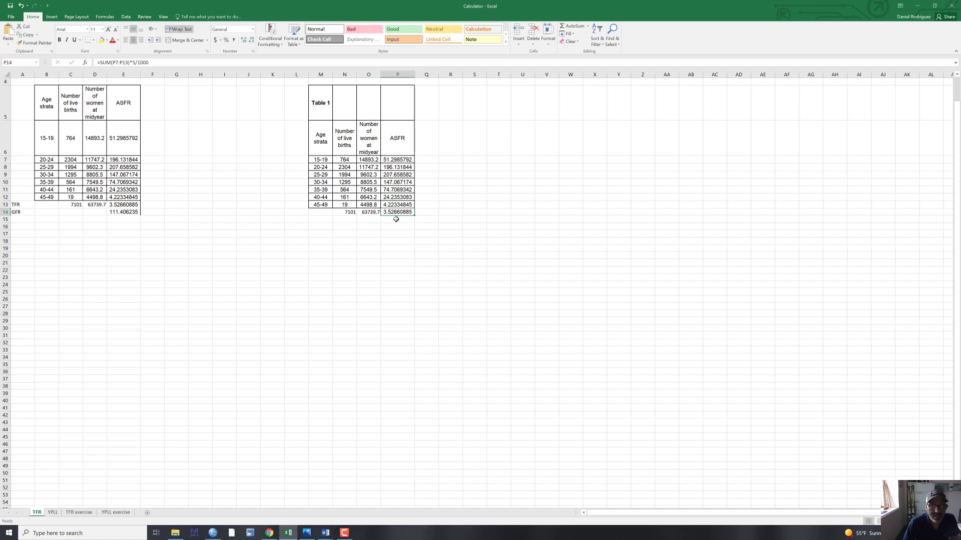
pyautogui.click(304, 213)
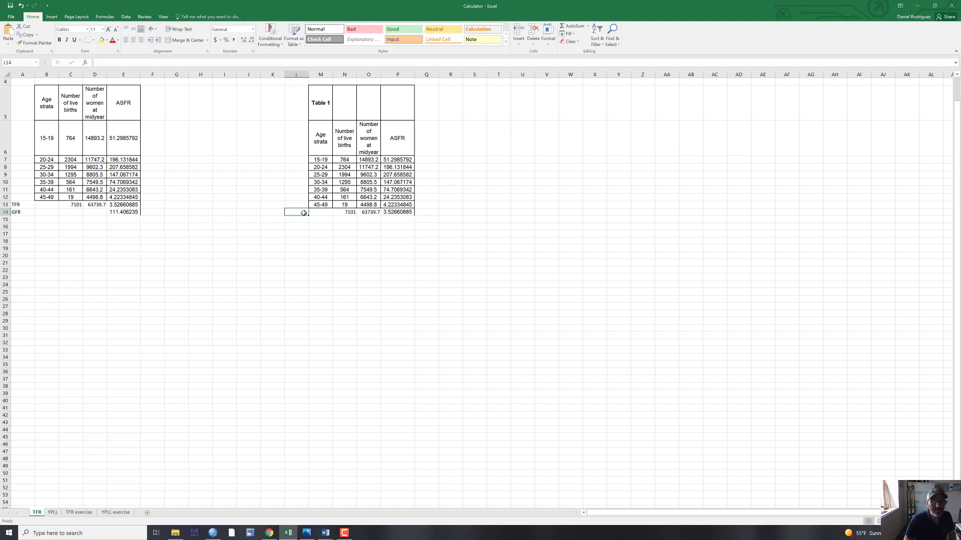
pyautogui.write('TFR')
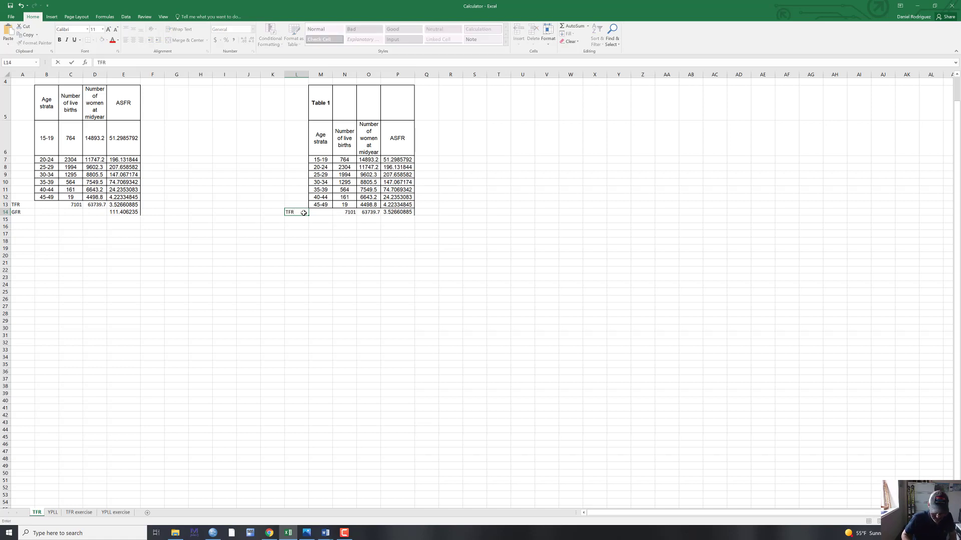
pyautogui.press('Return')
pyautogui.write('GFR')
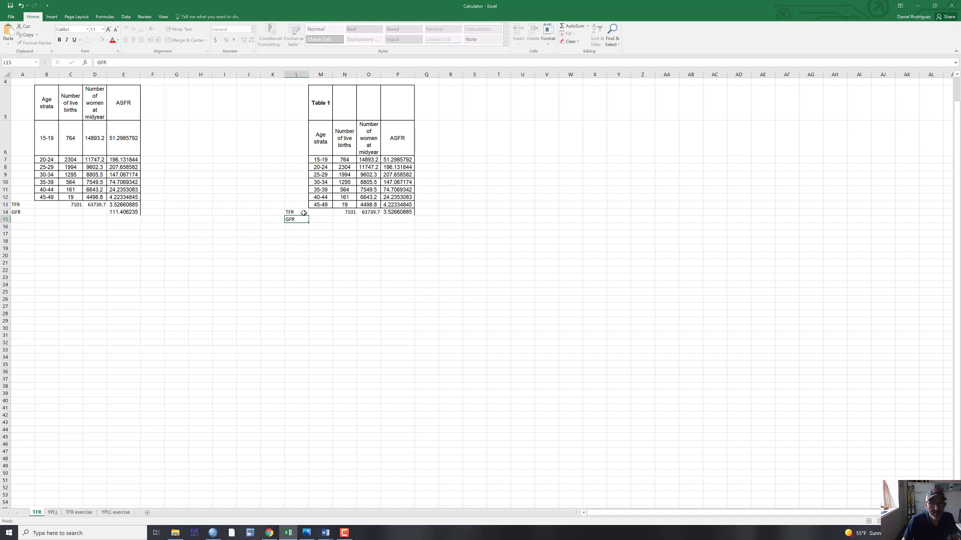
pyautogui.press('Tab')
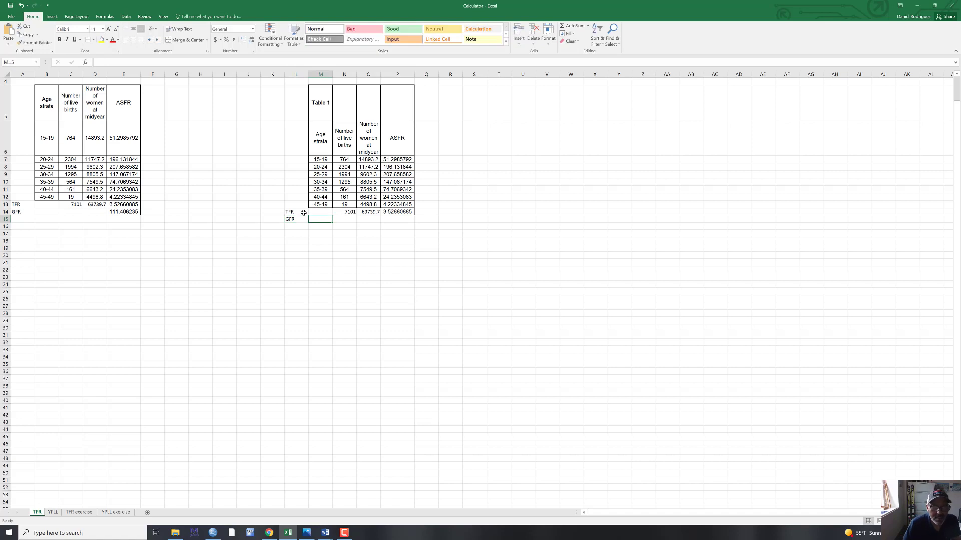
# - Divide total live births by total women at midyear in P15 with the formula =N14/O14
pyautogui.click(389, 220)
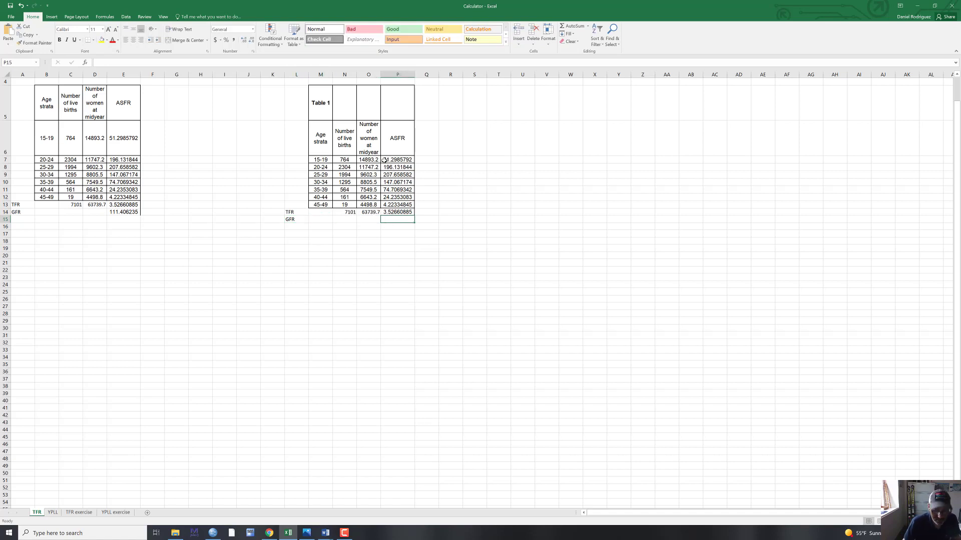
pyautogui.write('=')
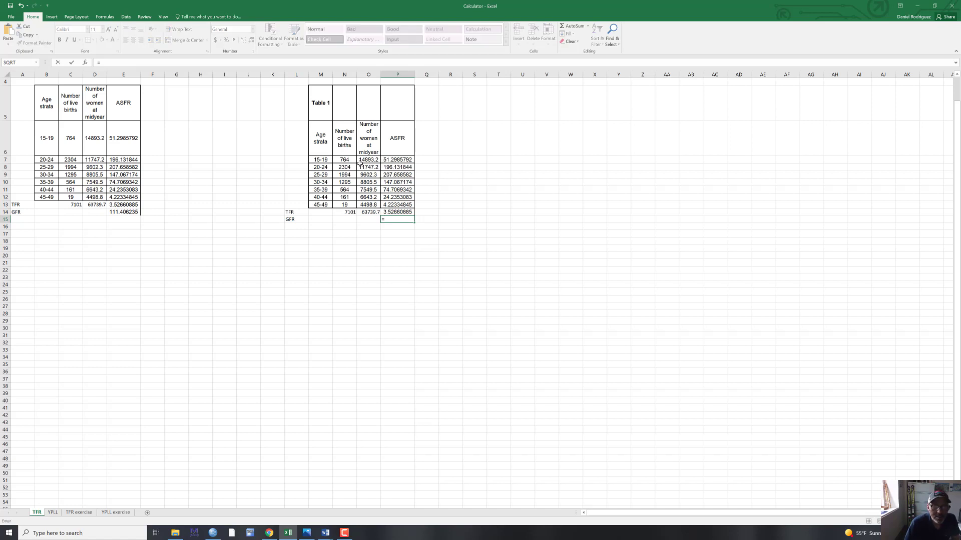
pyautogui.click(350, 212)
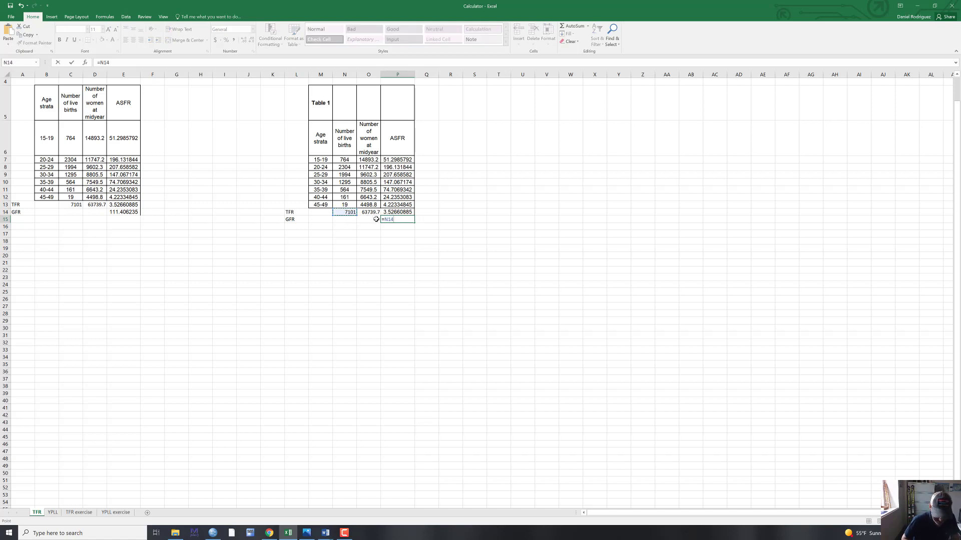
pyautogui.write('/')
pyautogui.click(372, 212)
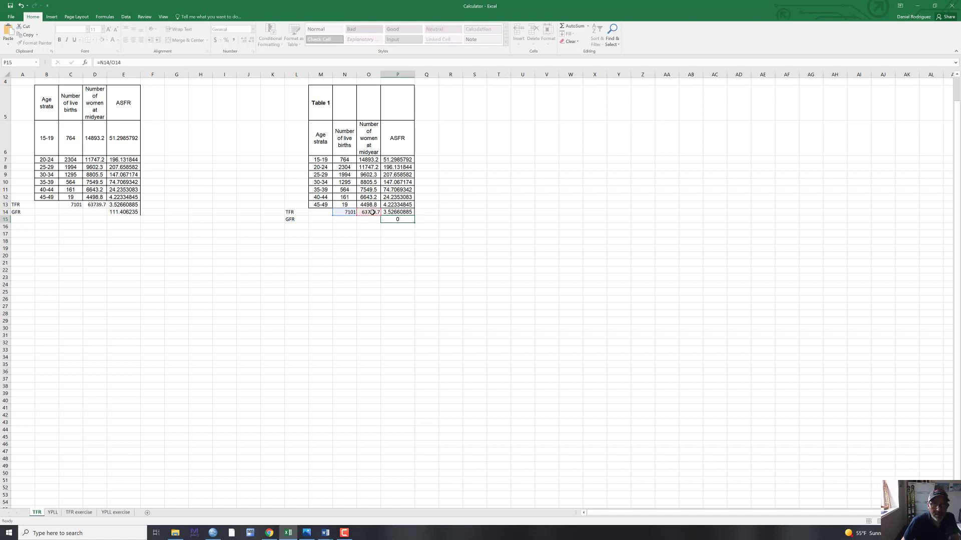
pyautogui.press('Return')
# - Put the division in P15 in parentheses and multiply it by 1000, as =(N14/O14)*1000, to complete the general fertility rate
pyautogui.click(397, 219)
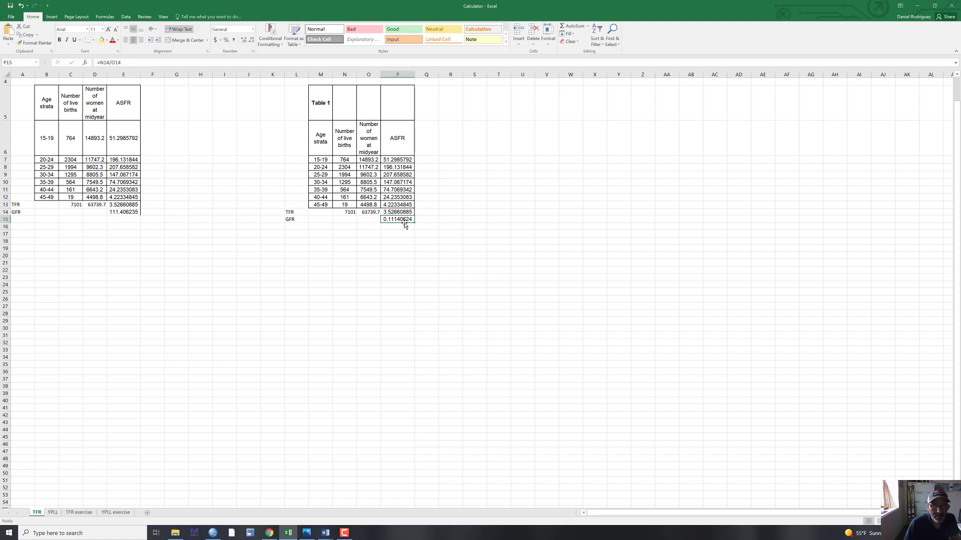
pyautogui.click(165, 64)
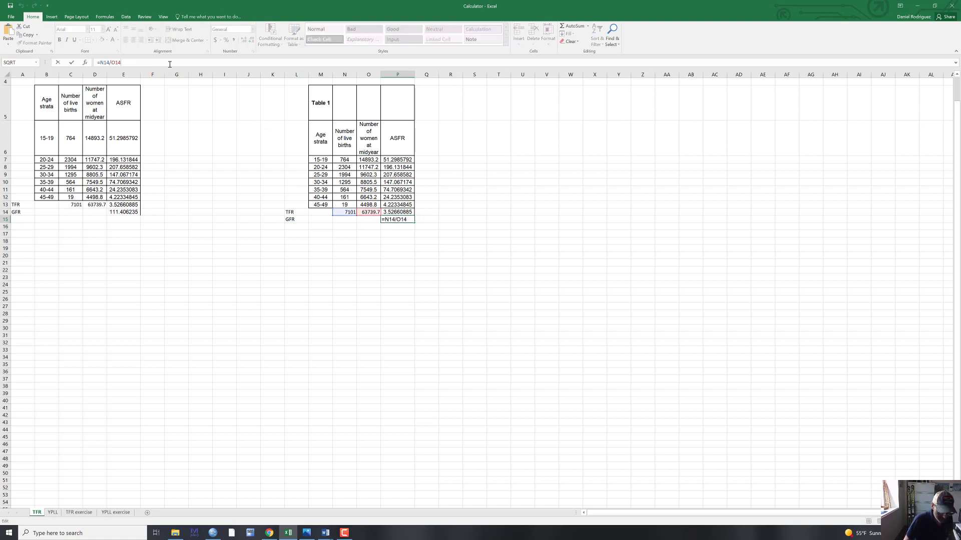
pyautogui.write(')')
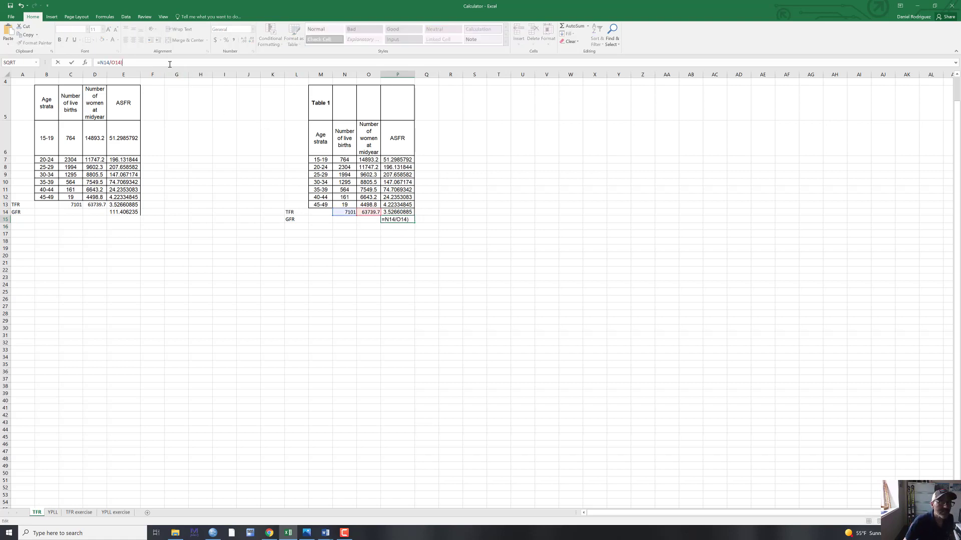
pyautogui.click(100, 62)
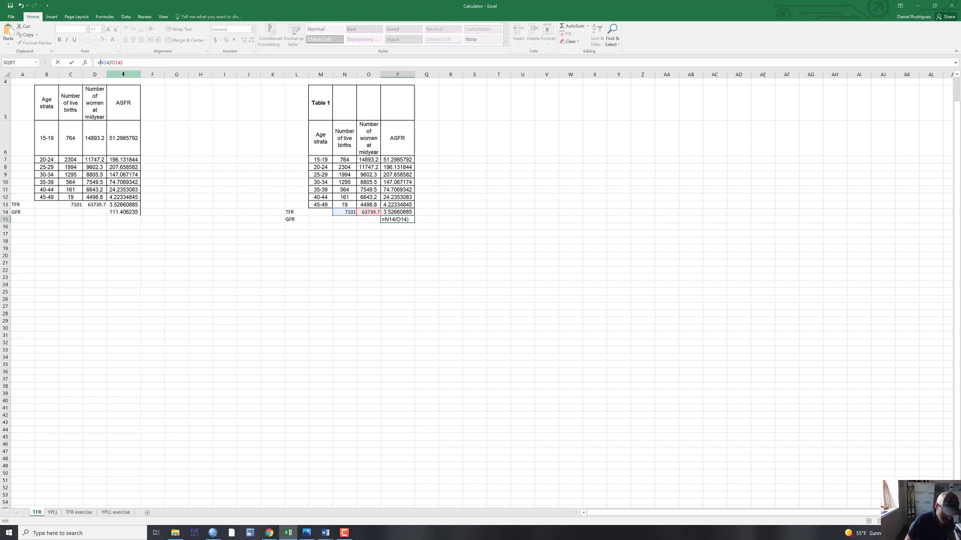
pyautogui.write('(')
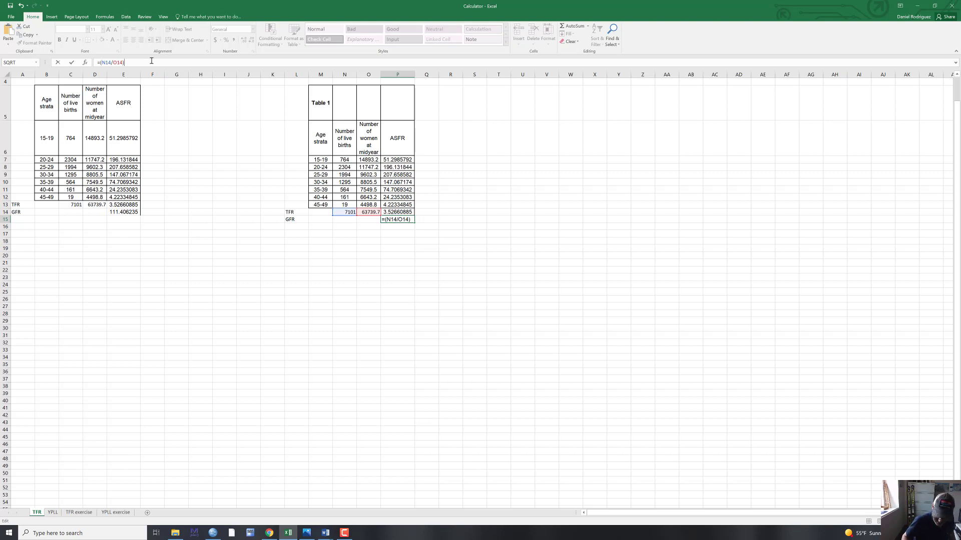
pyautogui.write('*1000')
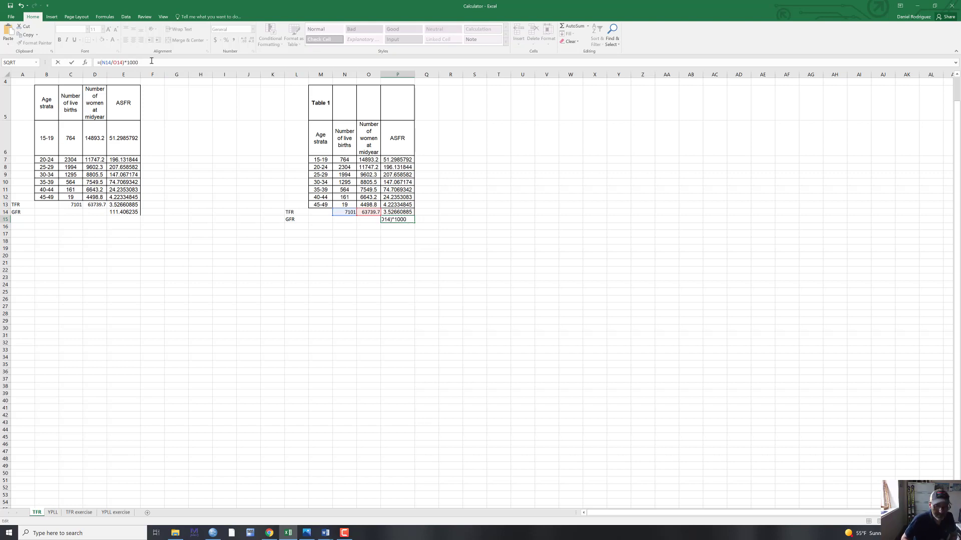
pyautogui.press('Return')
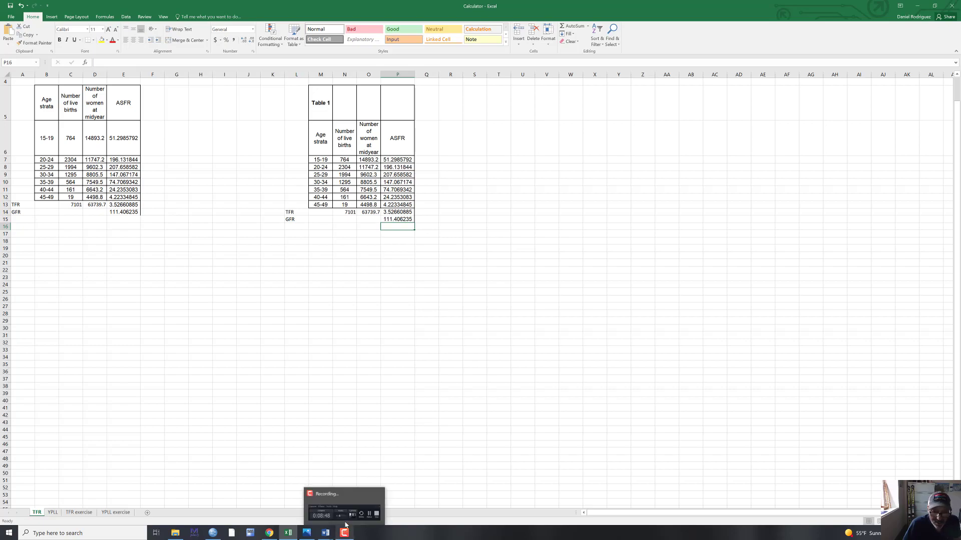
pyautogui.click(345, 520)
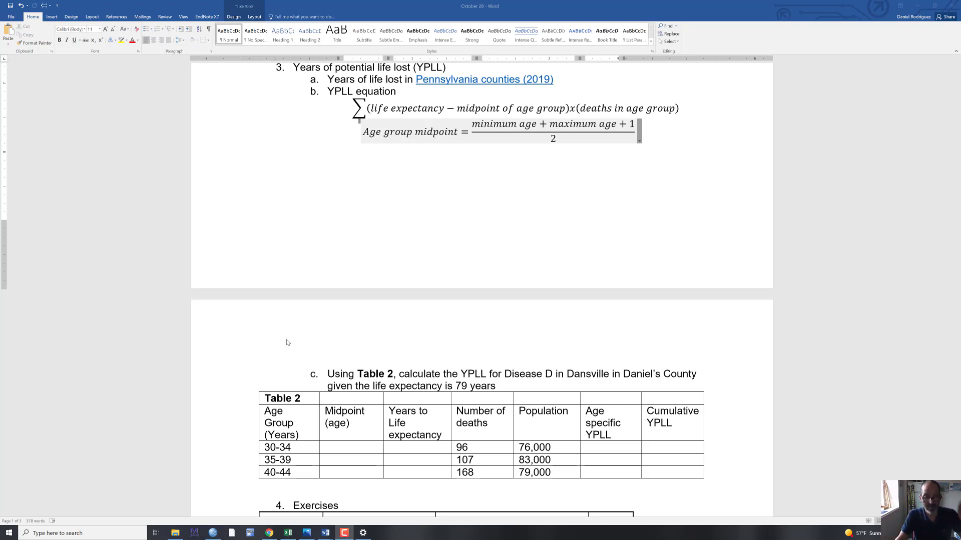
# - Review the years of potential life lost section and its equations, and open the linked Pennsylvania counties (2019) data
pyautogui.scroll(-2, 285, 341)
pyautogui.scroll(5, 288, 344)
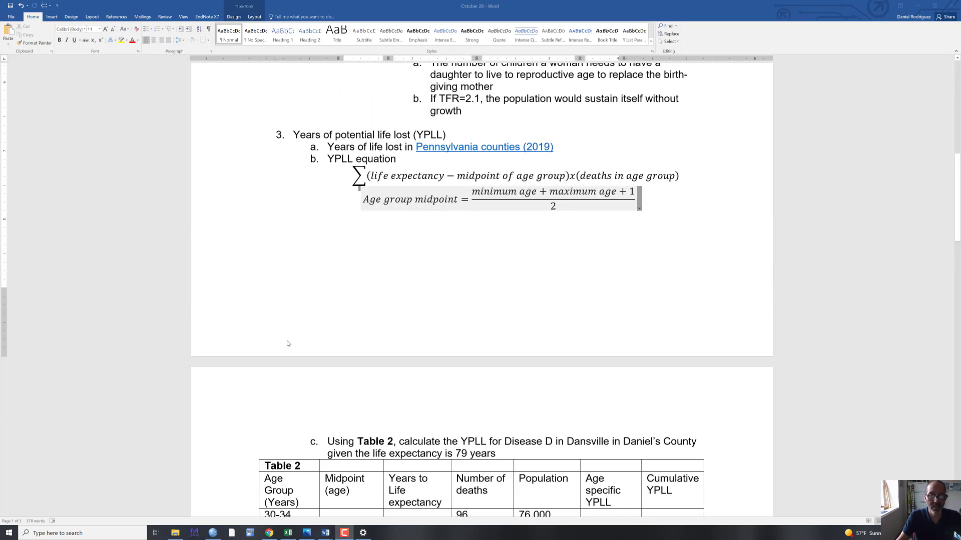
pyautogui.scroll(-1, 288, 343)
pyautogui.scroll(1, 288, 343)
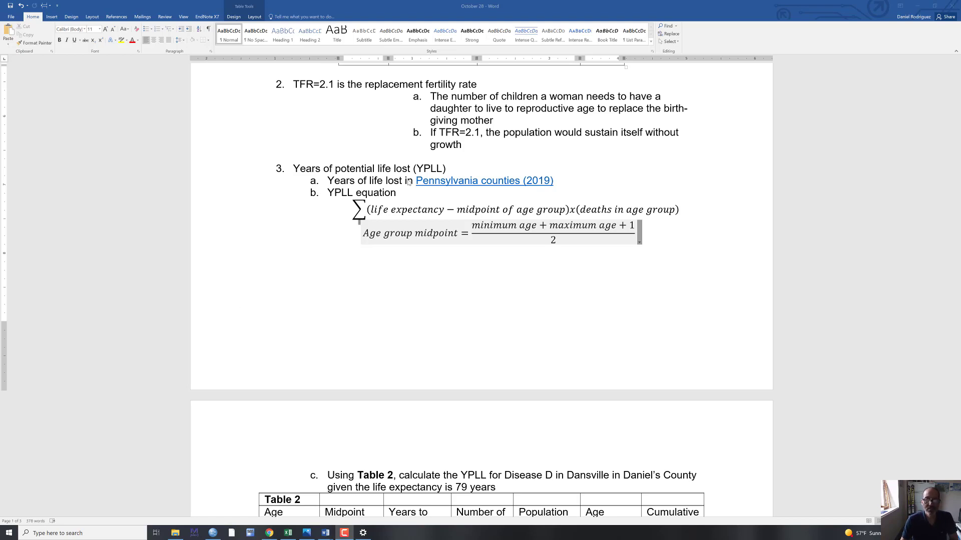
pyautogui.scroll(-1, 340, 237)
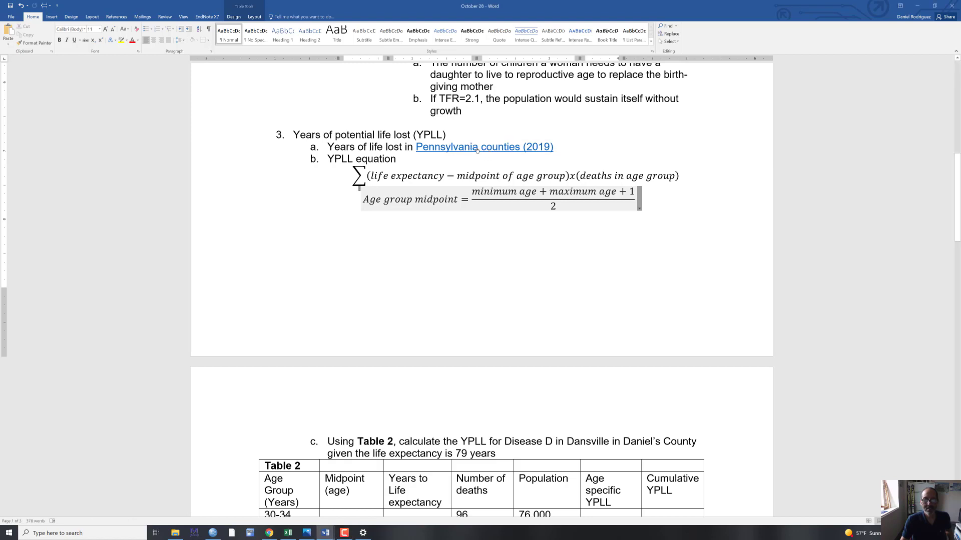
pyautogui.keyDown('ctrl'); pyautogui.click(477, 150); pyautogui.keyUp('ctrl')
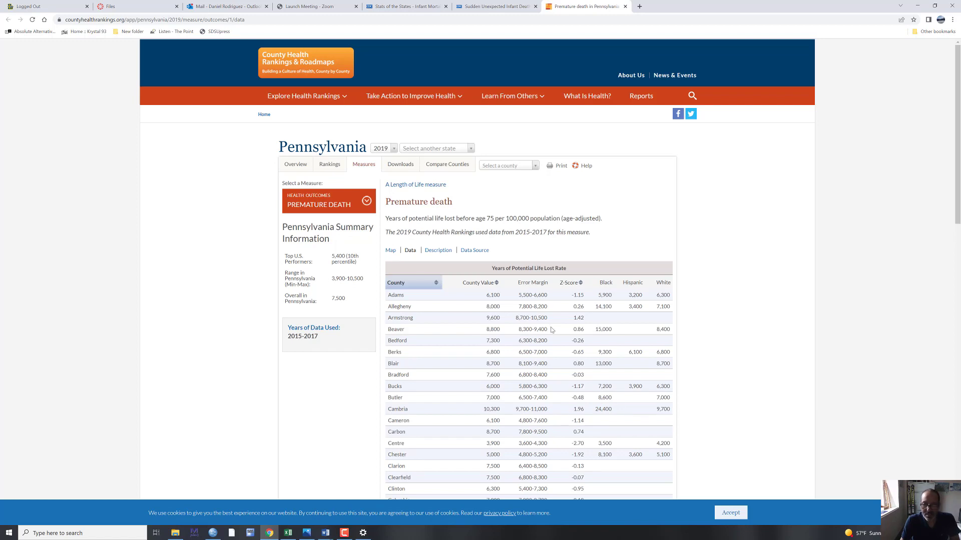
# - Examine the county values in the Years of Potential Life Lost Rate table for Pennsylvania, and accept the cookie notice
pyautogui.scroll(-1, 525, 318)
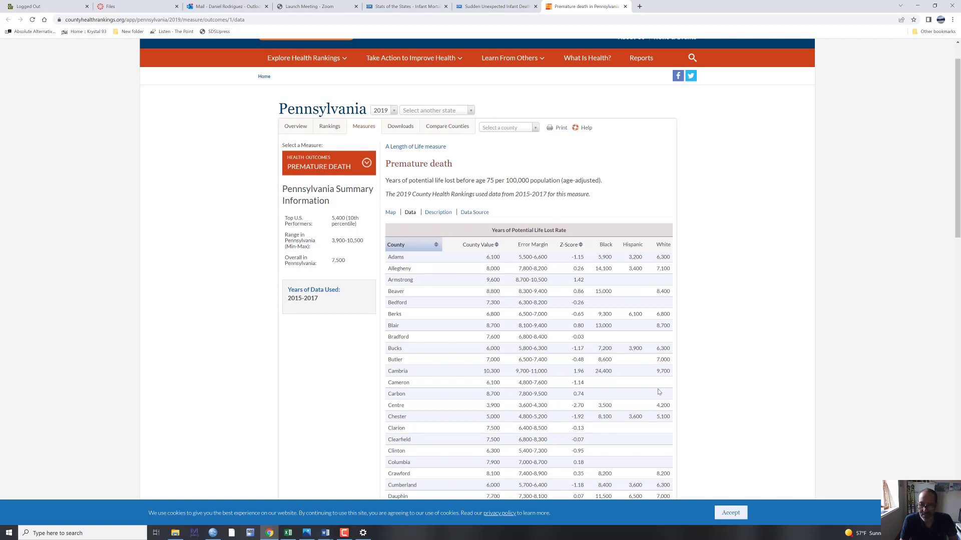
pyautogui.scroll(-2, 620, 407)
pyautogui.scroll(-2, 630, 400)
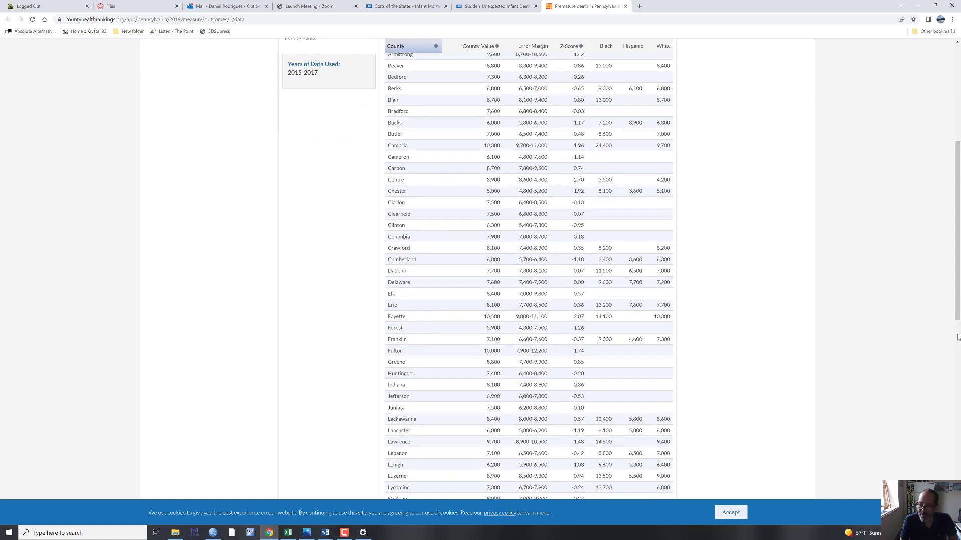
pyautogui.scroll(-4, 908, 394)
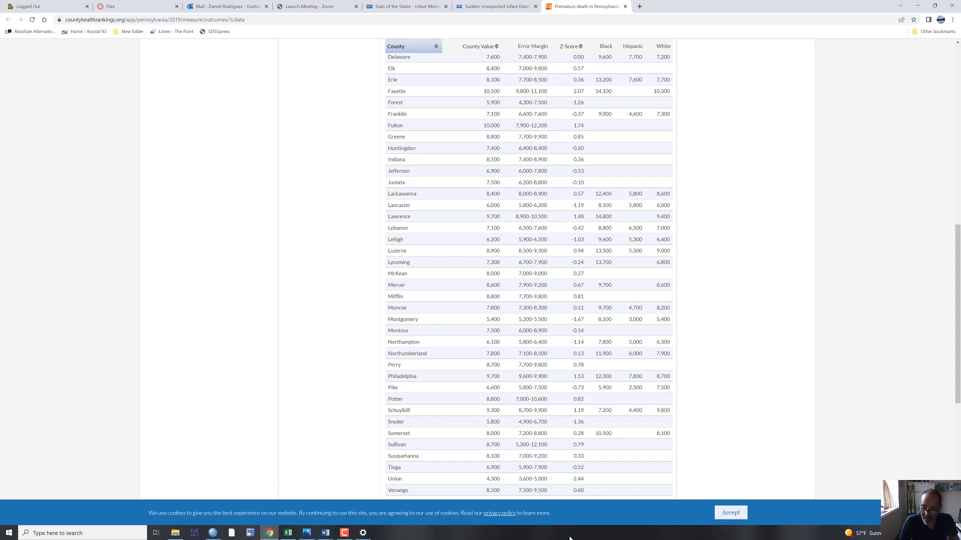
pyautogui.click(722, 515)
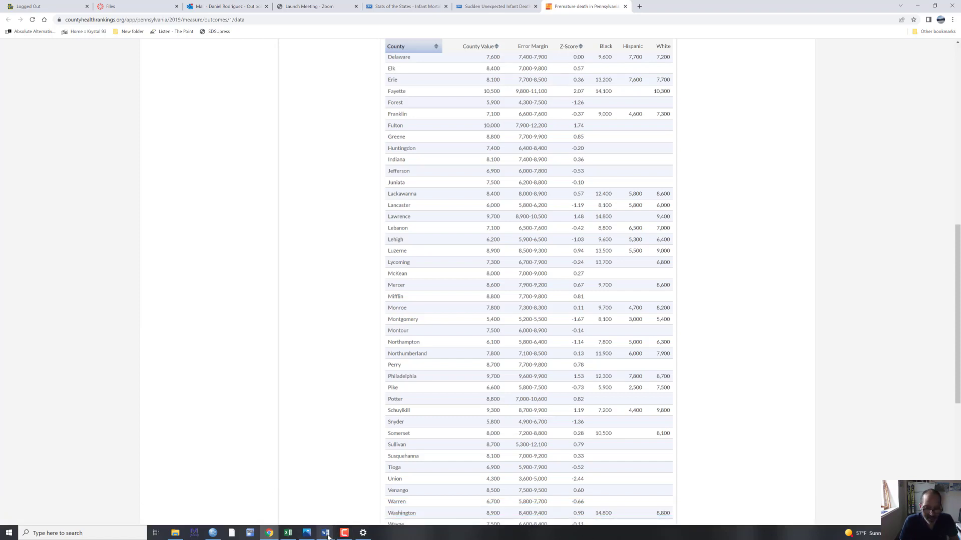
# - Return to the October 28 document in Word and study the YPLL and age group midpoint equations alongside the Table 2 exercise
pyautogui.moveTo(328, 536)
pyautogui.click(317, 488)
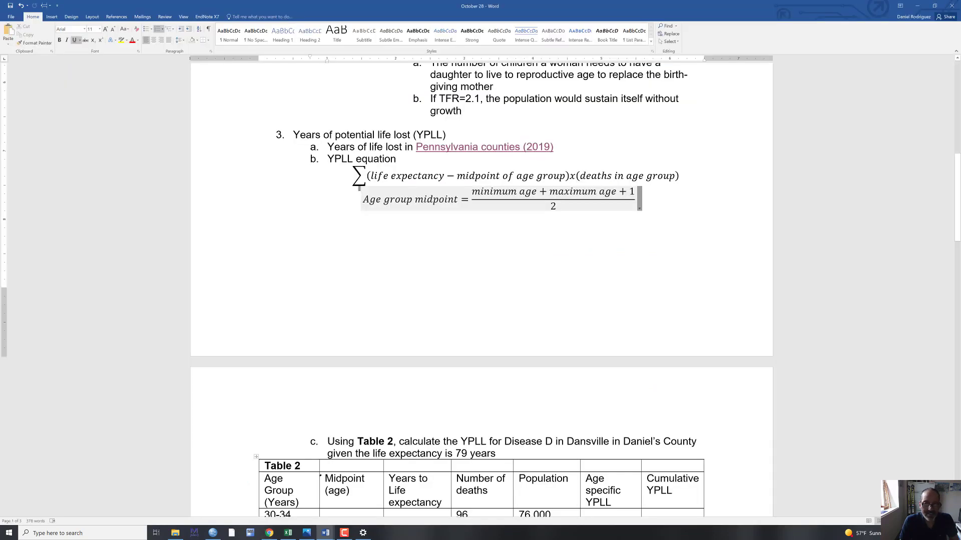
pyautogui.scroll(-3, 393, 469)
pyautogui.scroll(2, 393, 469)
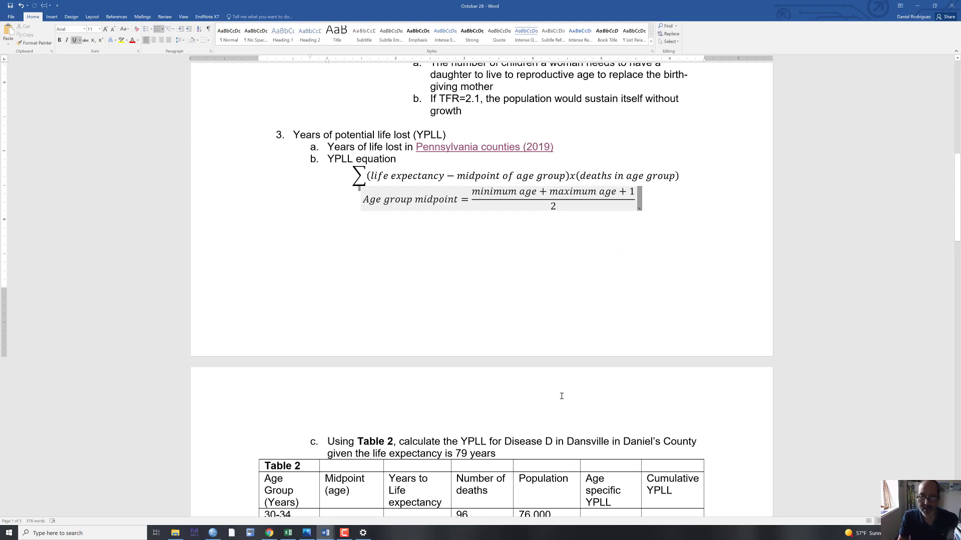
pyautogui.scroll(-2, 563, 395)
pyautogui.scroll(-3, 547, 412)
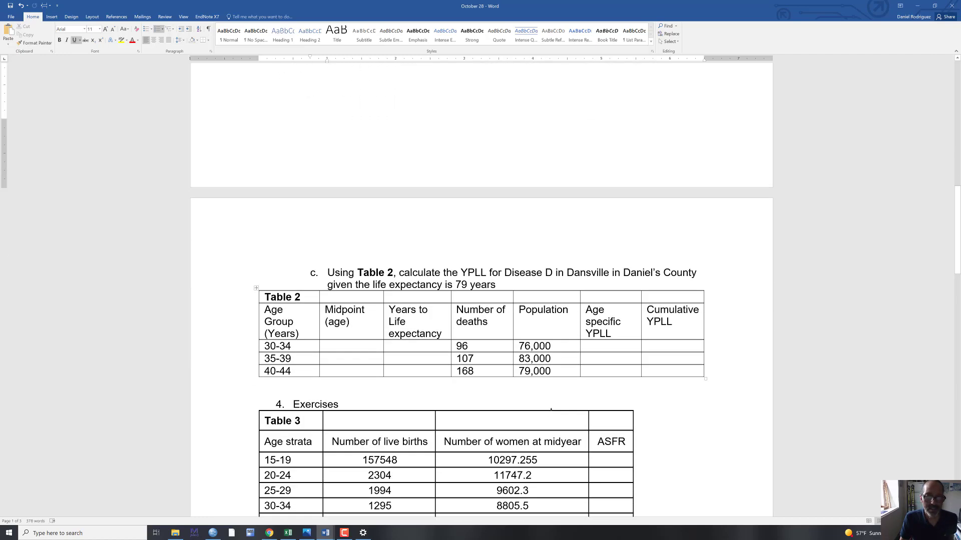
pyautogui.scroll(4, 551, 409)
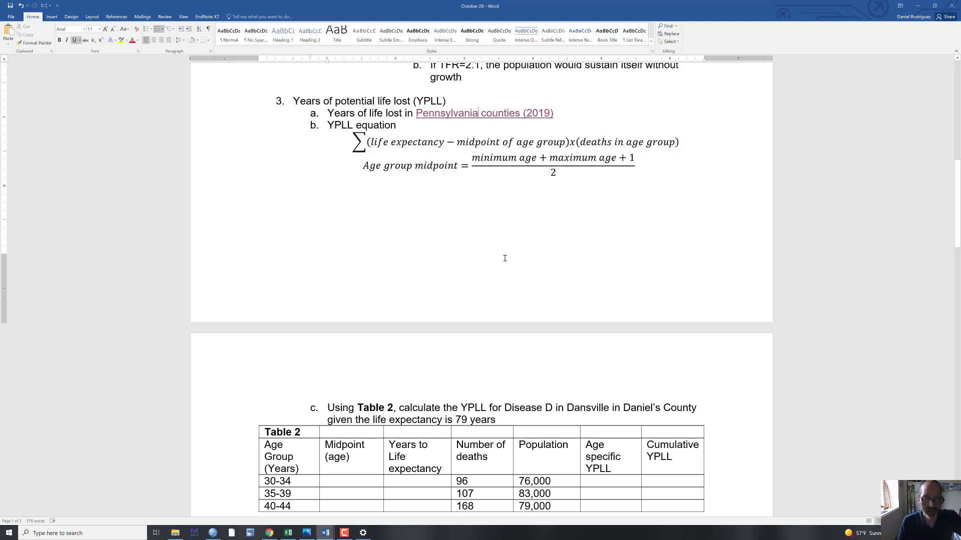
pyautogui.scroll(-2, 502, 259)
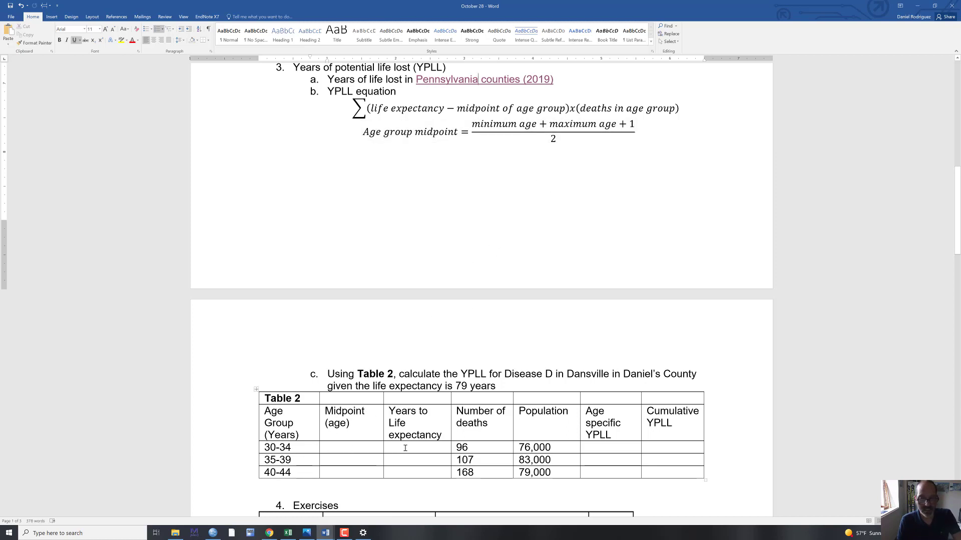
pyautogui.scroll(-1, 415, 448)
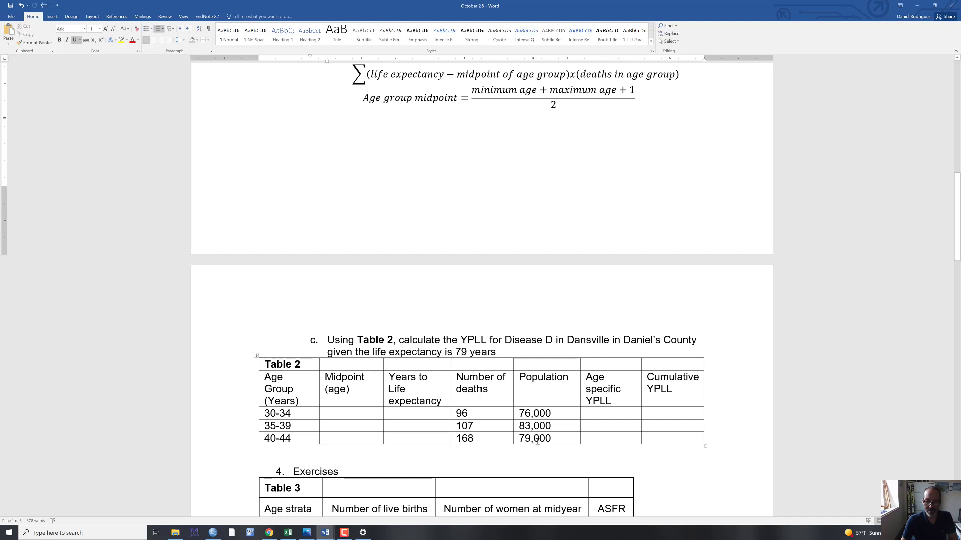
pyautogui.scroll(-1, 540, 462)
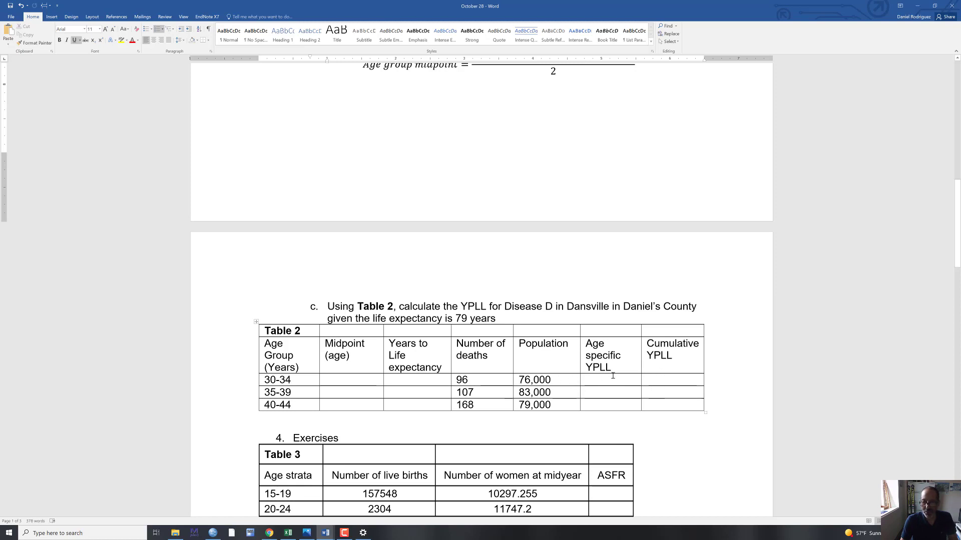
pyautogui.scroll(-2, 603, 423)
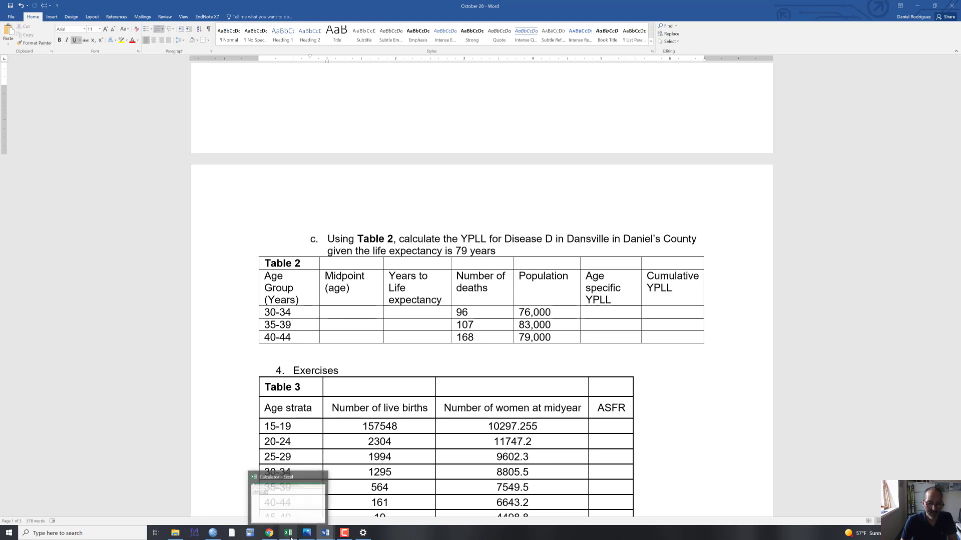
# - Switch to the Calculator workbook in Excel and display its YPLL sheet
pyautogui.click(301, 514)
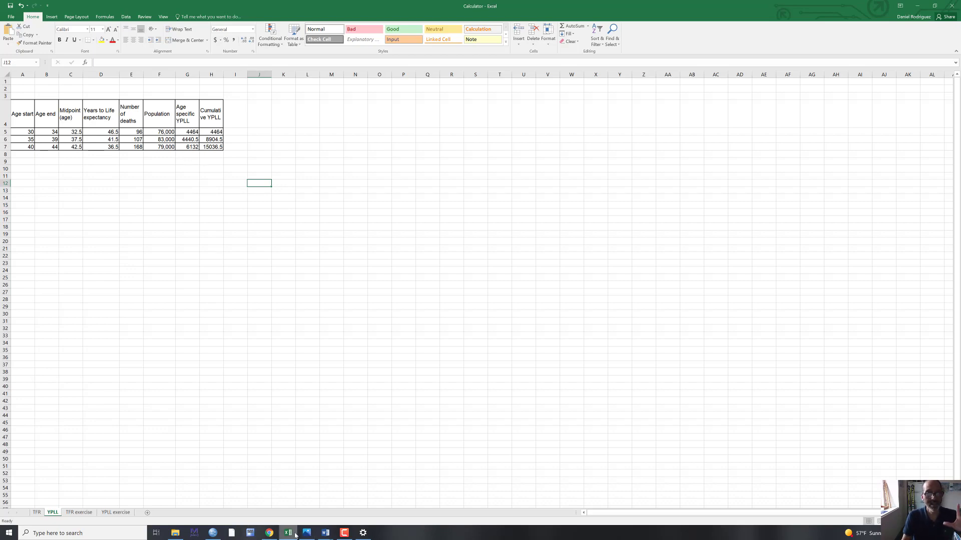
pyautogui.moveTo(295, 535)
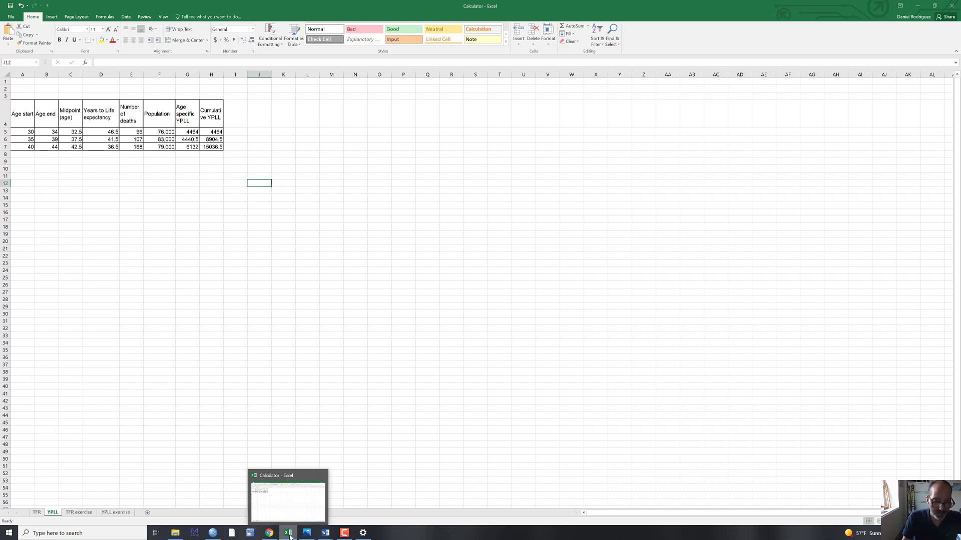
# - Check Table 2 in the October 28 document, and inspect the age start, age end and midpoint cells in row 5 of the YPLL sheet
pyautogui.moveTo(326, 533)
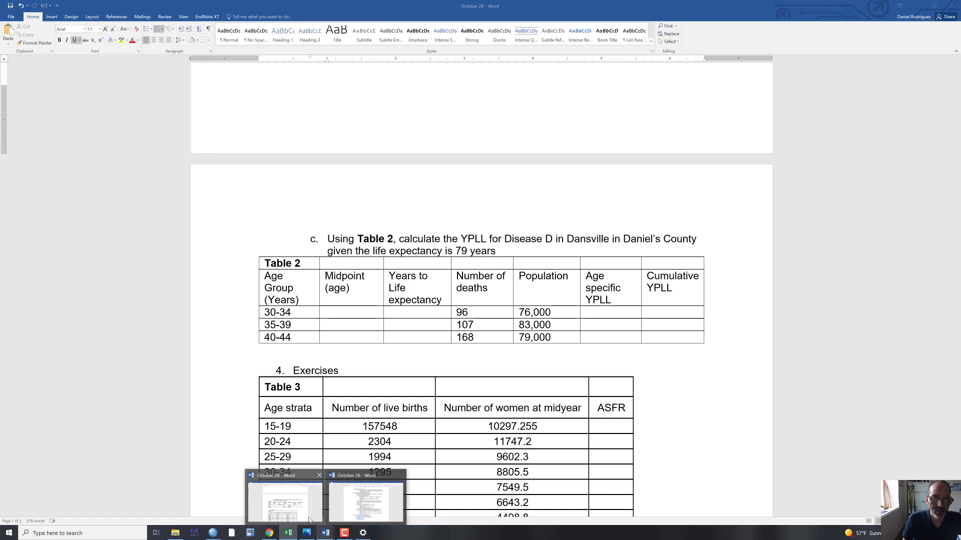
pyautogui.hotkey('alt', 'Tab')
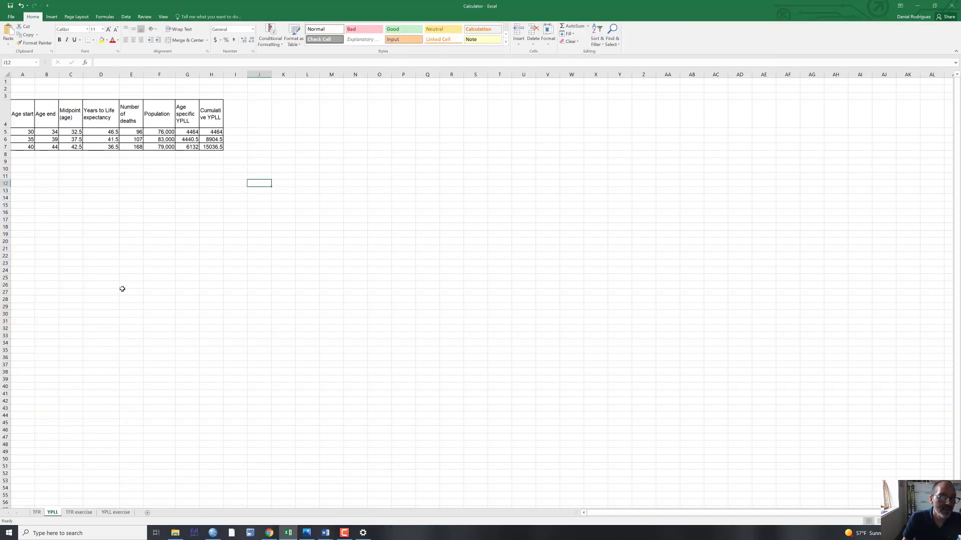
pyautogui.click(30, 133)
pyautogui.click(44, 131)
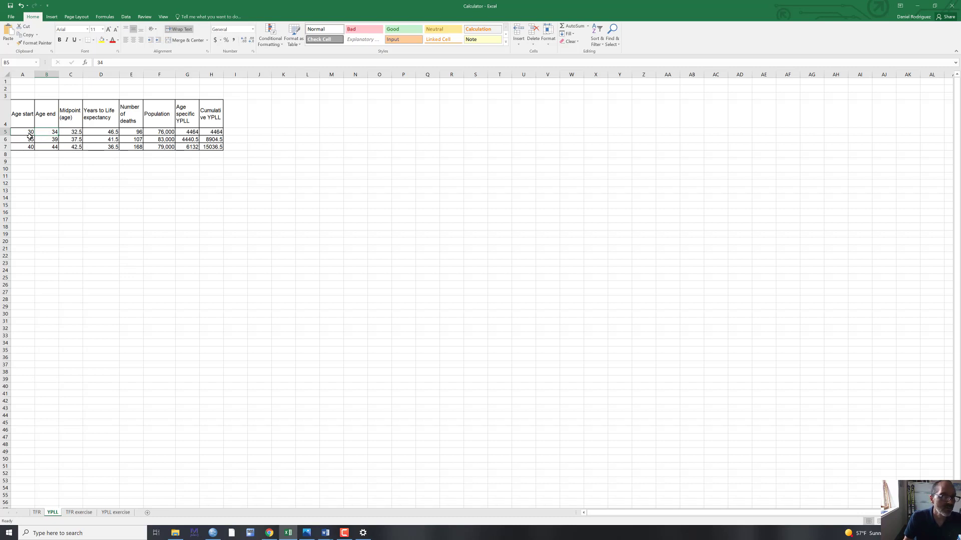
pyautogui.click(73, 131)
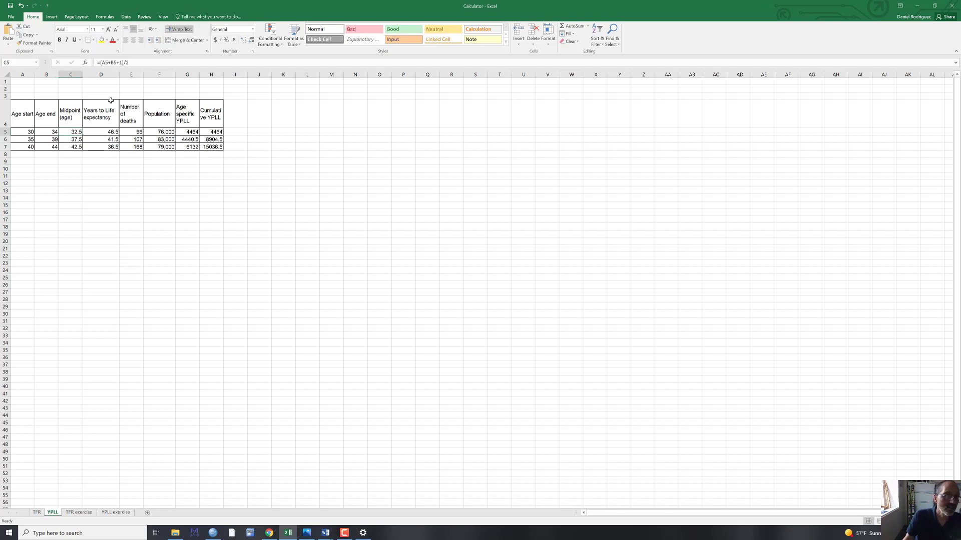
# - Copy the YPLL table in A4:H7 and paste the duplicate starting at cell K4
pyautogui.moveTo(24, 107); pyautogui.dragTo(212, 147)
pyautogui.rightClick(212, 139)
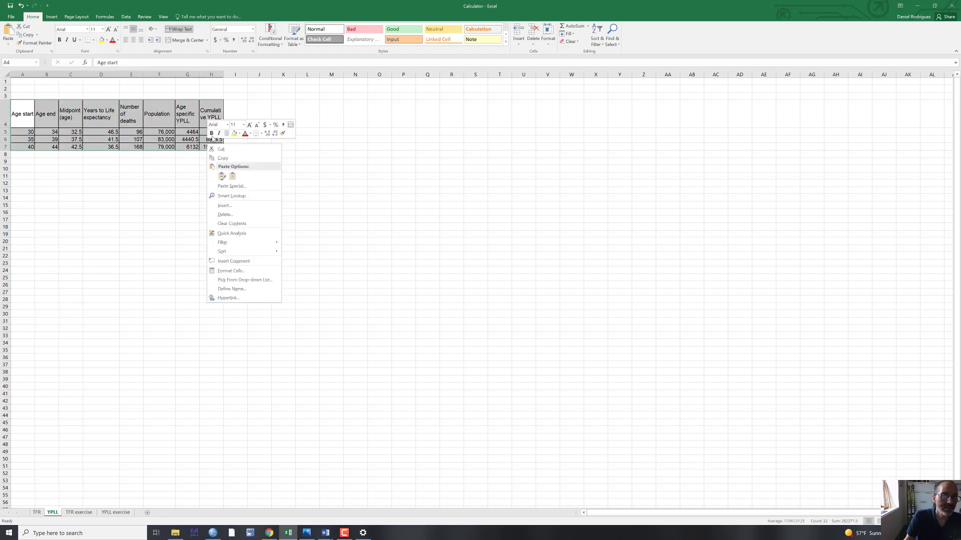
pyautogui.click(223, 158)
pyautogui.click(276, 116)
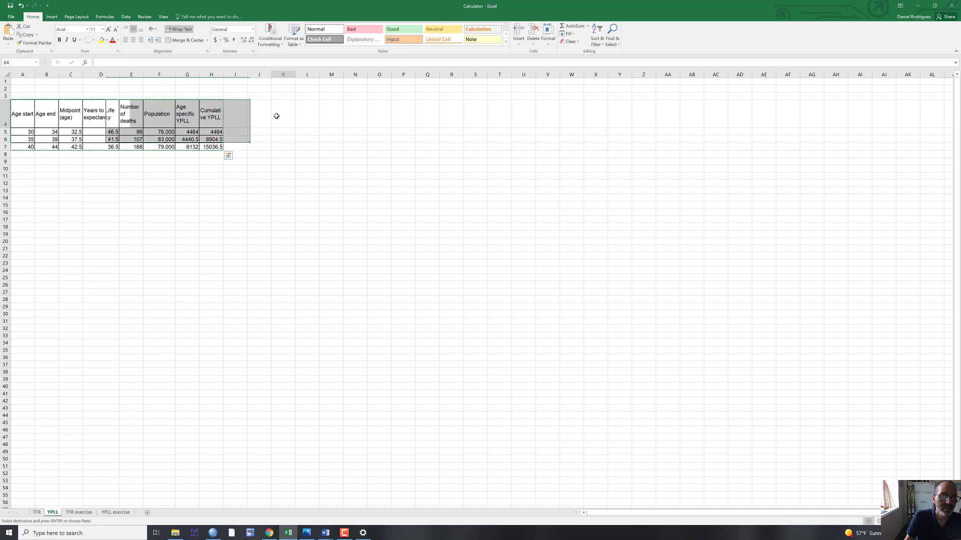
pyautogui.rightClick(277, 116)
pyautogui.click(292, 148)
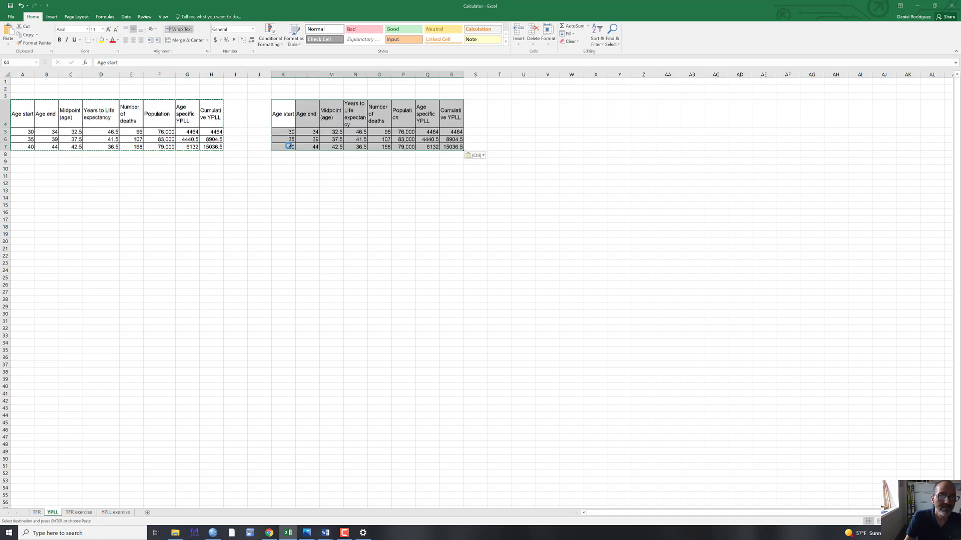
pyautogui.click(341, 178)
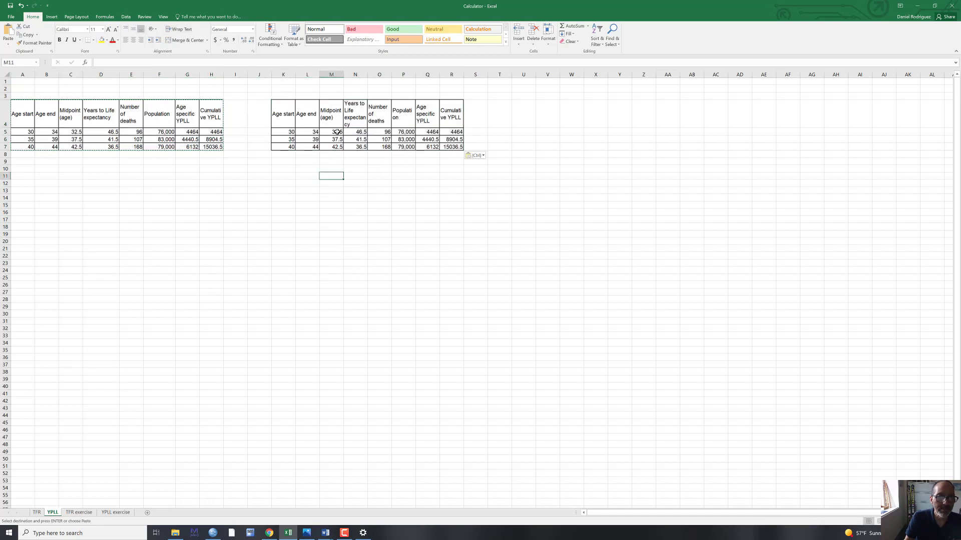
# - Clear the midpoint and years to life expectancy values in M5:N7 of the copied table
pyautogui.moveTo(336, 132); pyautogui.dragTo(354, 147)
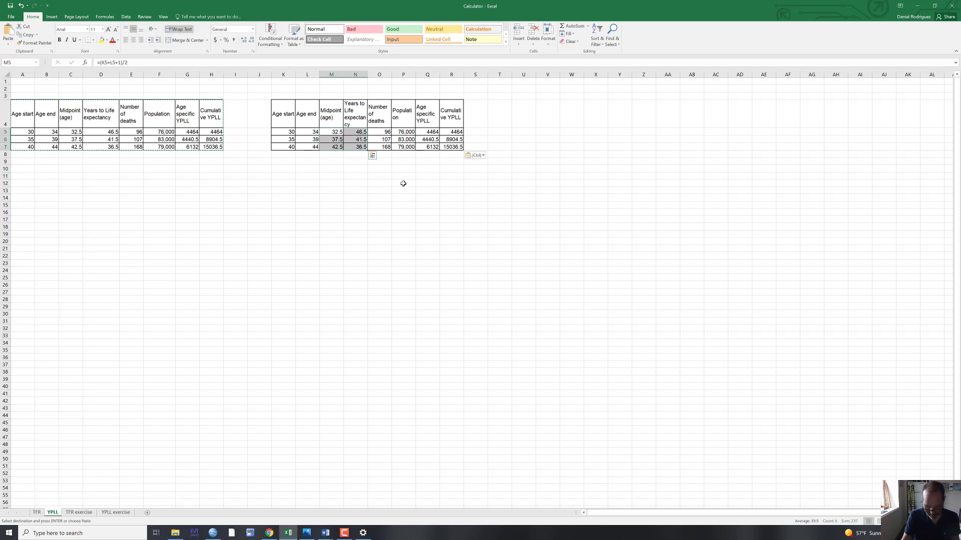
pyautogui.press('Delete')
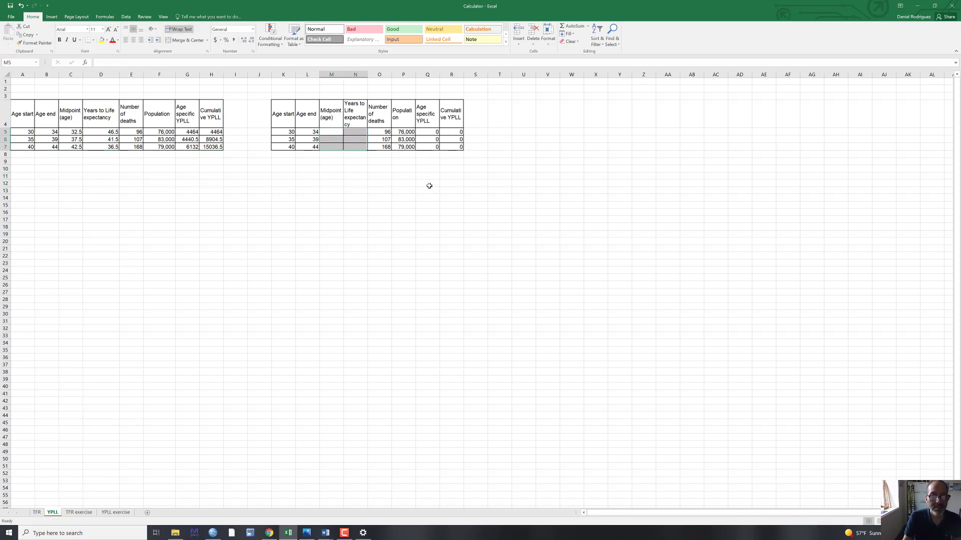
pyautogui.click(431, 185)
# - Check the original midpoint formula in C5 and enter =(A5+B5+1)/2 in cell M5 of the copied table
pyautogui.click(332, 132)
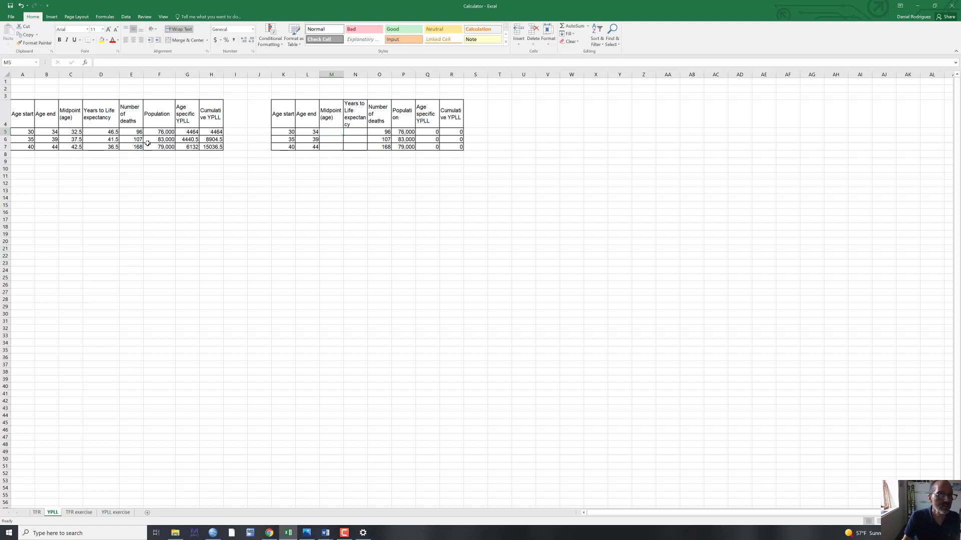
pyautogui.click(78, 133)
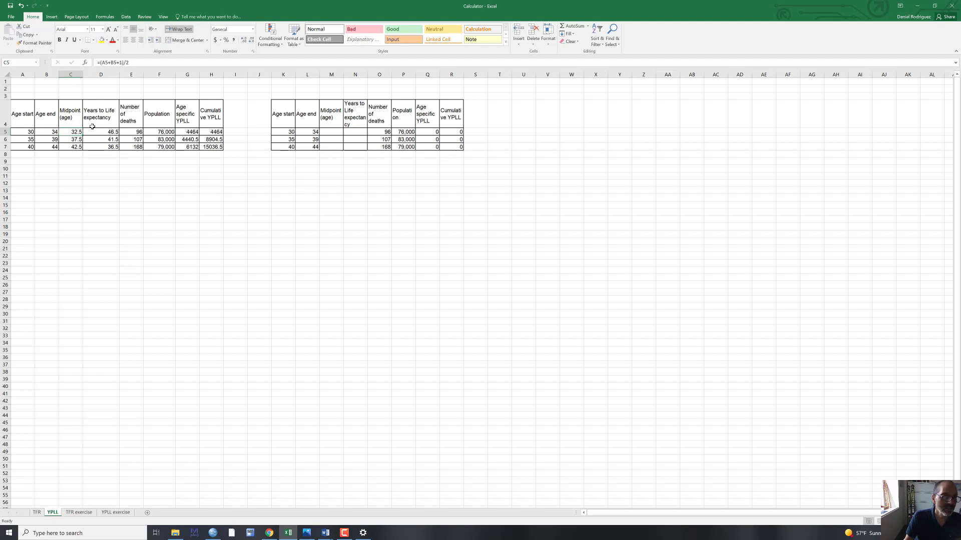
pyautogui.click(328, 133)
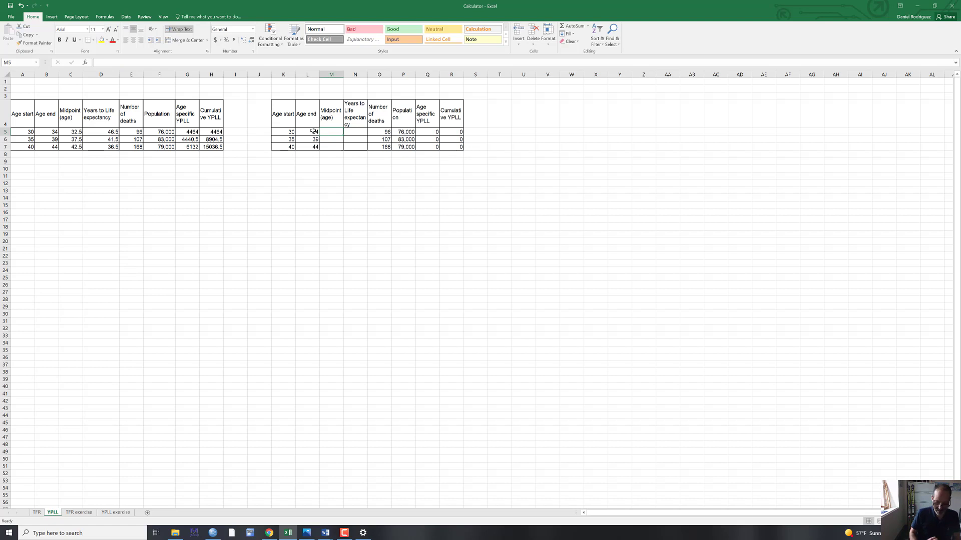
pyautogui.write('=')
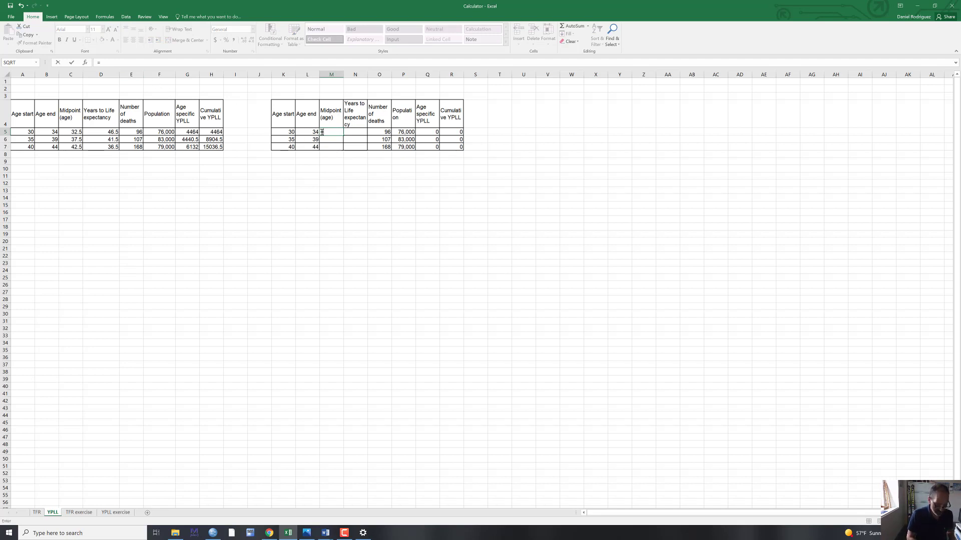
pyautogui.write('(')
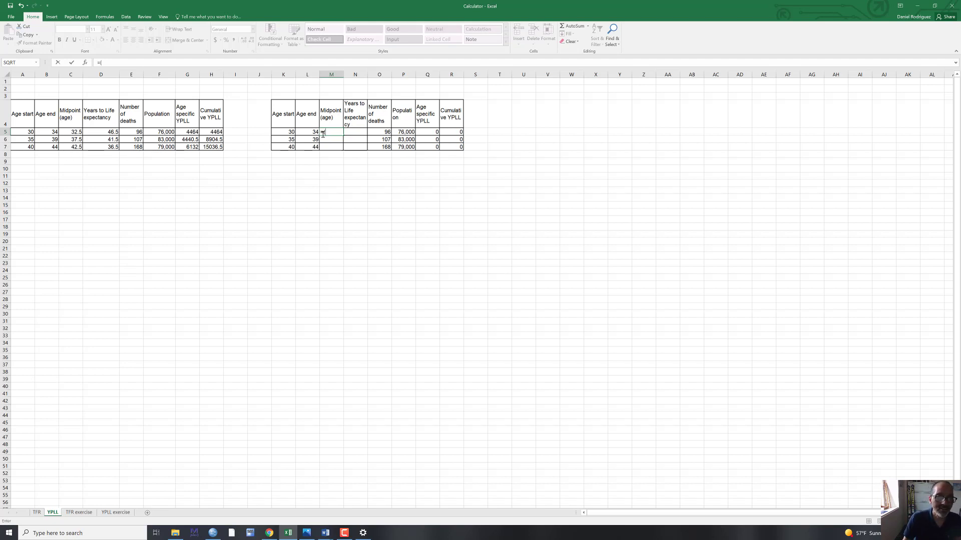
pyautogui.click(30, 132)
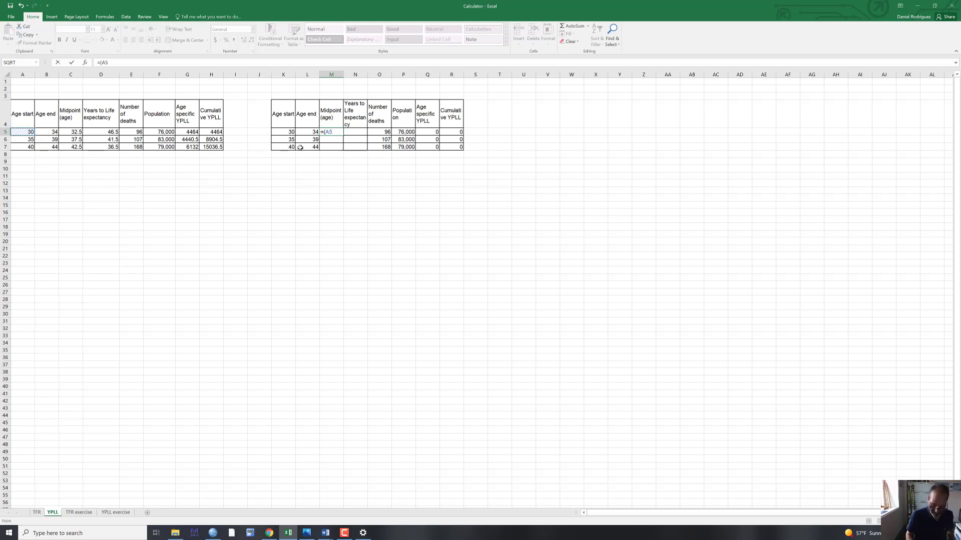
pyautogui.write('+')
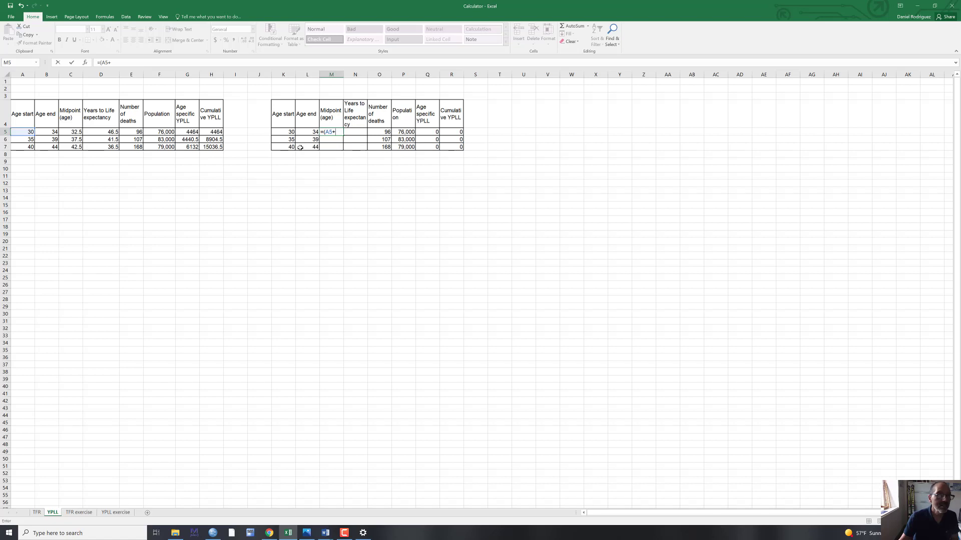
pyautogui.click(54, 132)
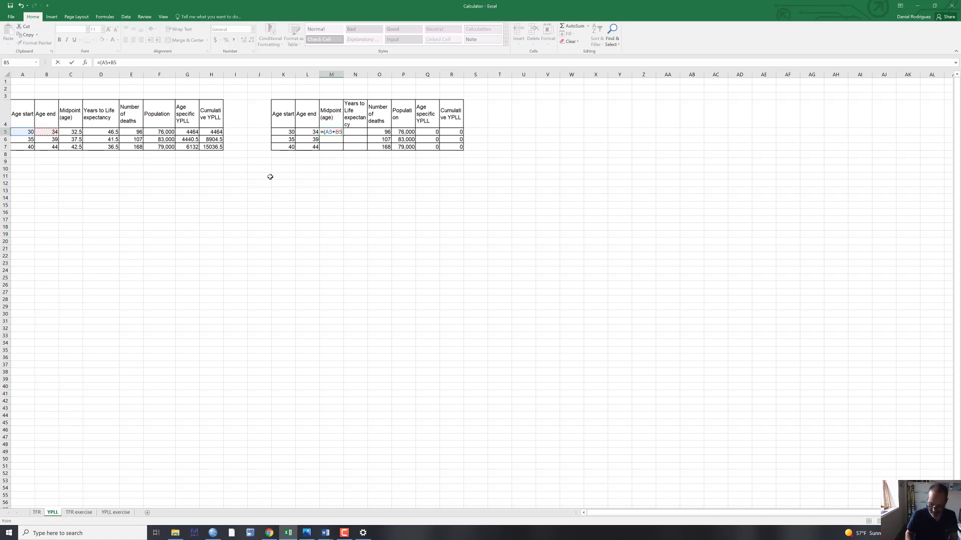
pyautogui.write('+1')
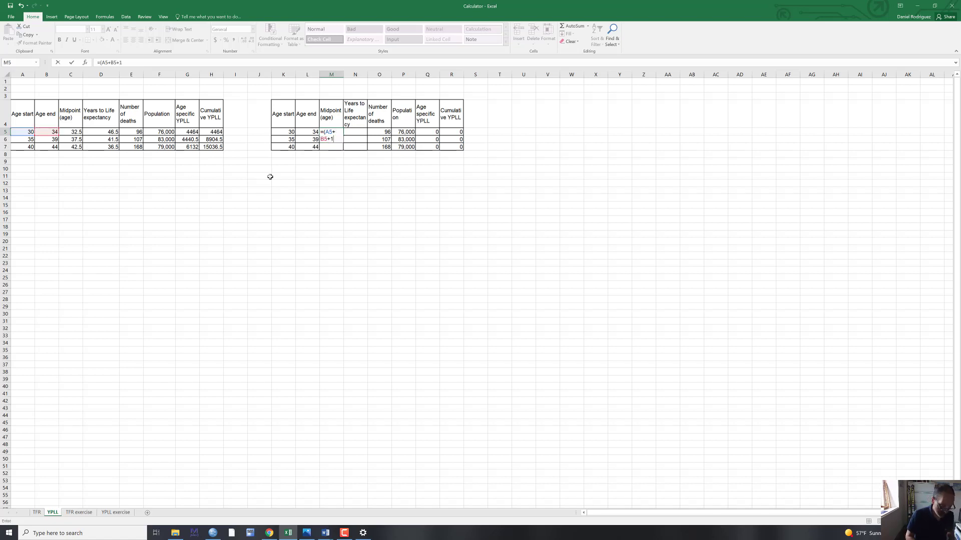
pyautogui.write(')')
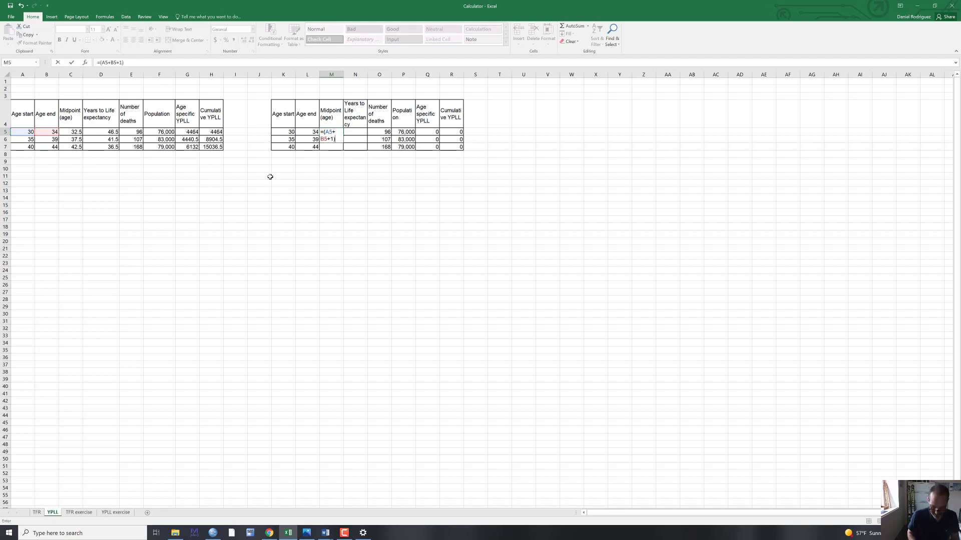
pyautogui.write('/')
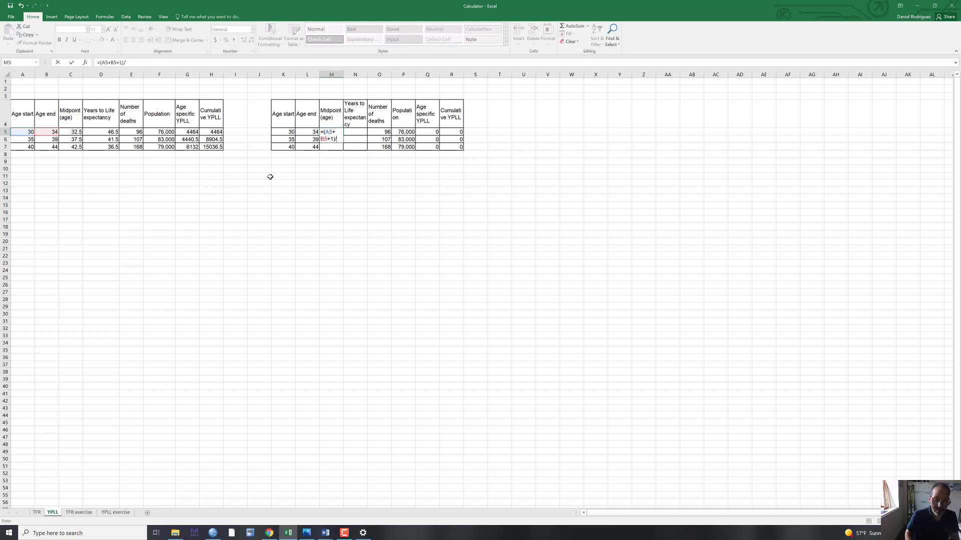
pyautogui.write('2')
pyautogui.press('Return')
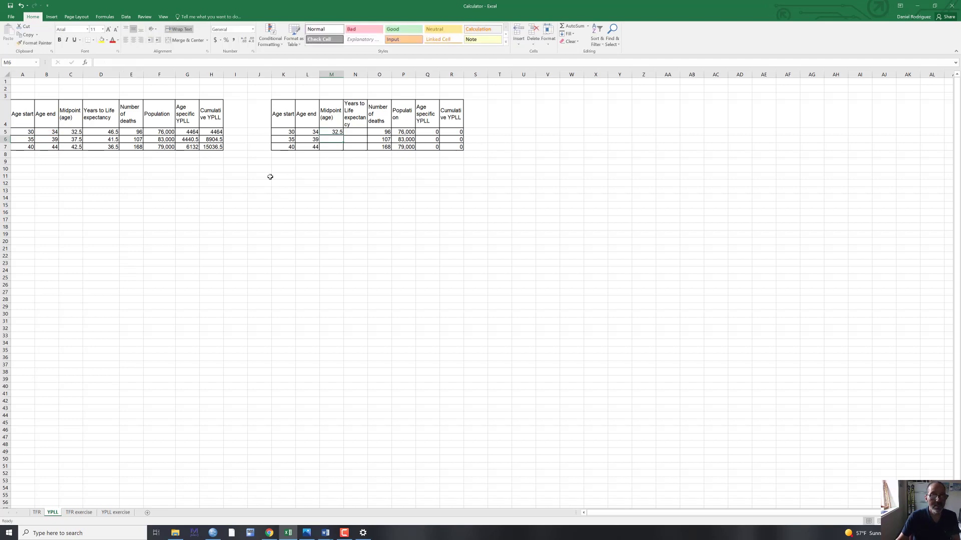
# - Fill the midpoint formula from M5 down through M7
pyautogui.click(333, 132)
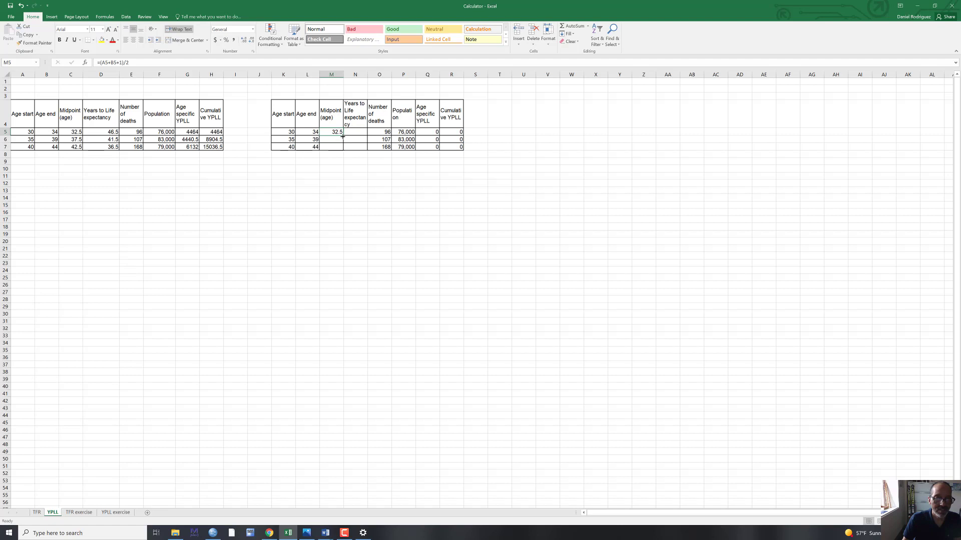
pyautogui.moveTo(342, 136); pyautogui.dragTo(353, 166)
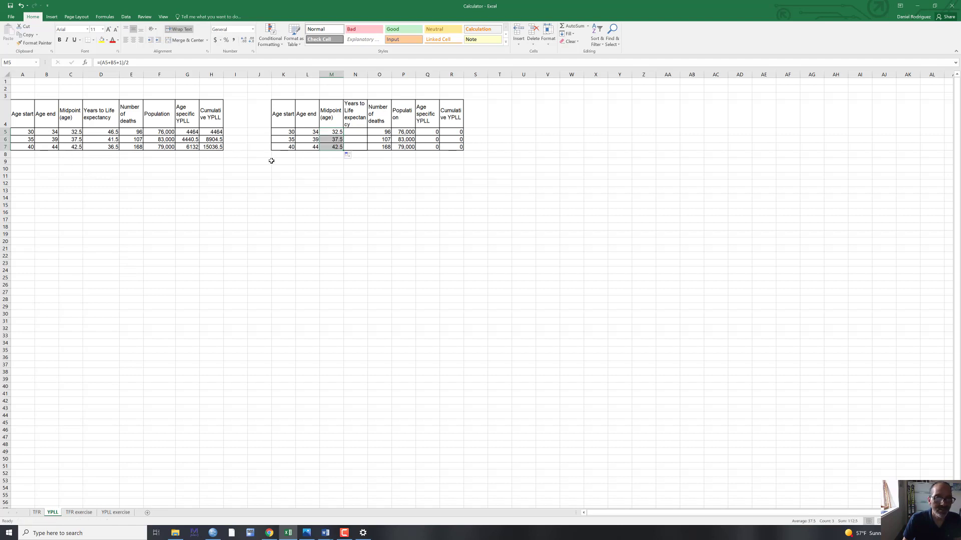
pyautogui.click(356, 183)
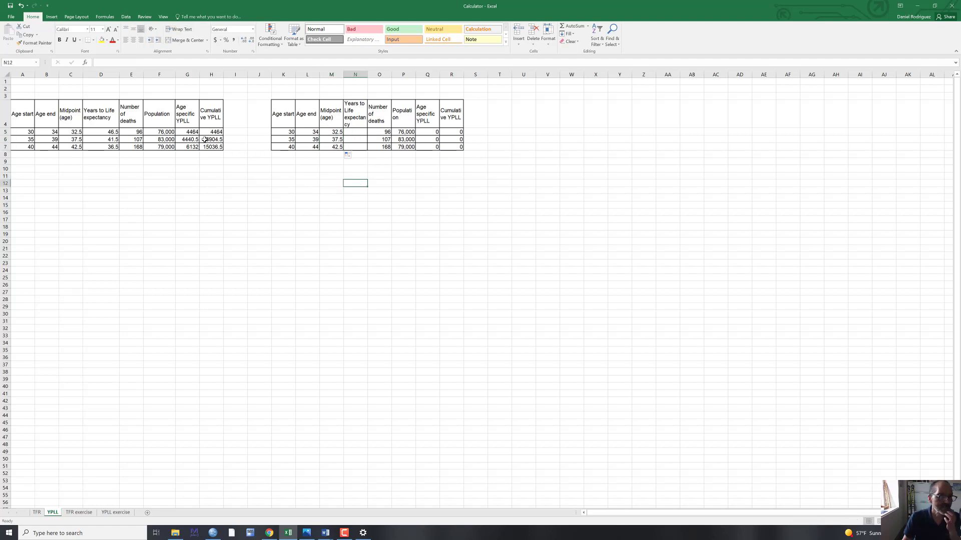
# - Calculate years to life expectancy in N5 with =79-M5 and fill the formula down through N7
pyautogui.click(354, 131)
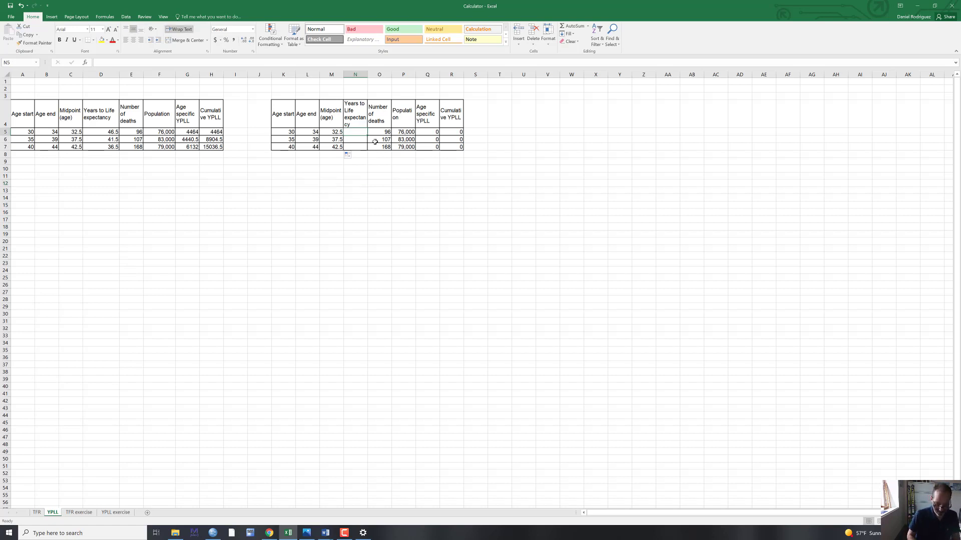
pyautogui.write('=79-')
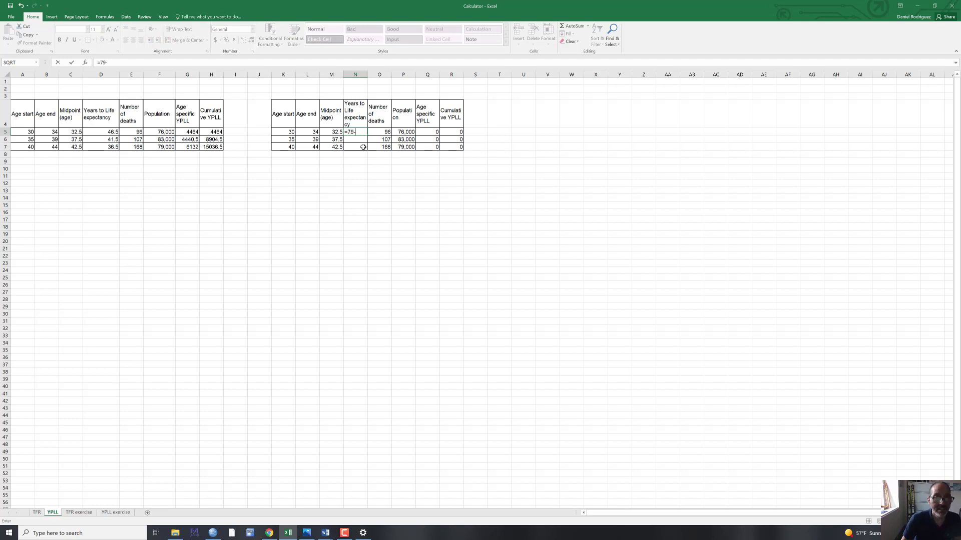
pyautogui.click(334, 131)
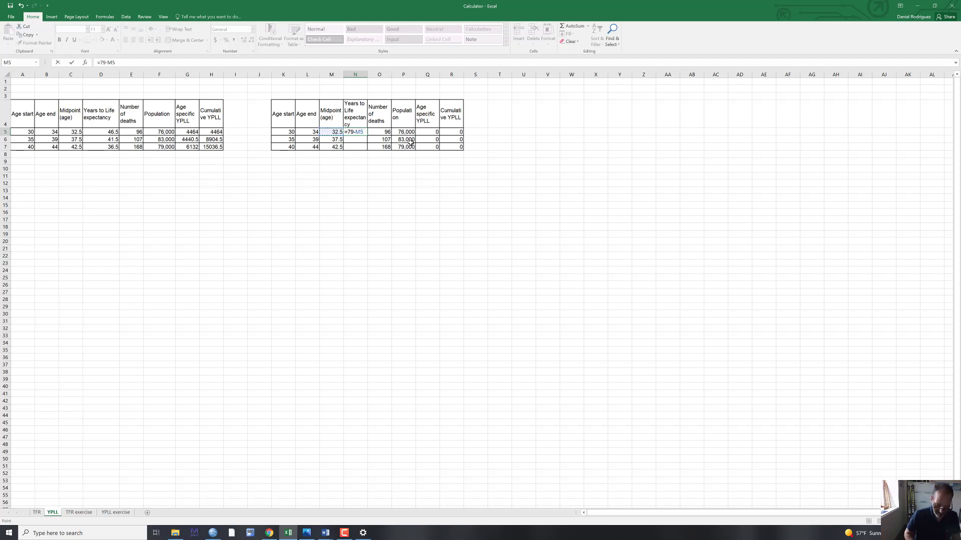
pyautogui.hotkey('ctrl', 'Return')
pyautogui.press('Return')
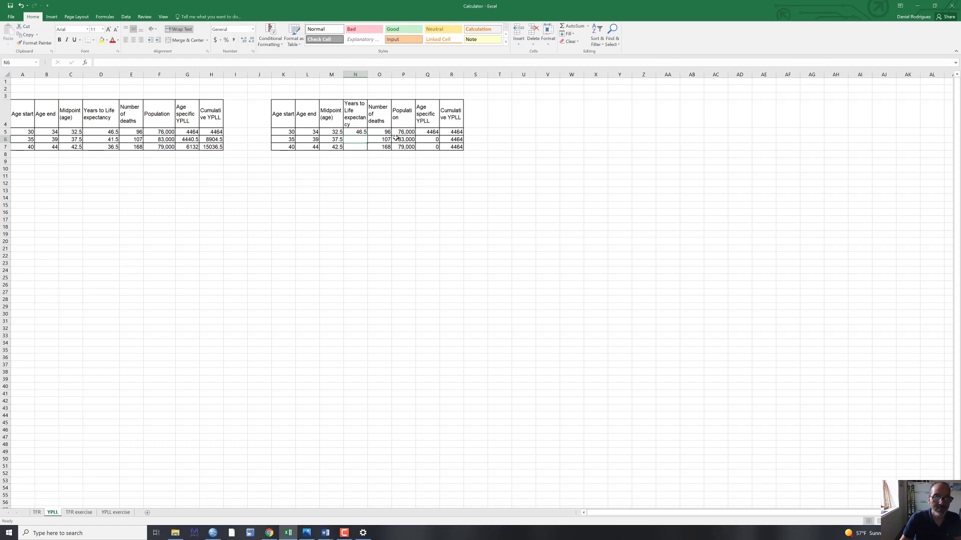
pyautogui.click(362, 132)
pyautogui.moveTo(367, 134); pyautogui.dragTo(368, 149)
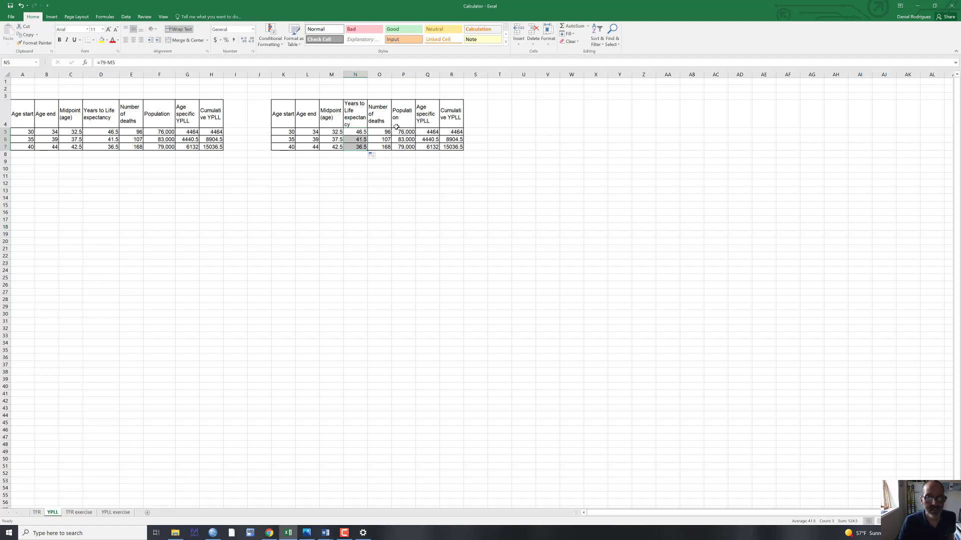
# - Clear the age specific YPLL and cumulative YPLL values in Q5:R7 of the copied table
pyautogui.moveTo(428, 132); pyautogui.dragTo(448, 148)
pyautogui.press('Delete')
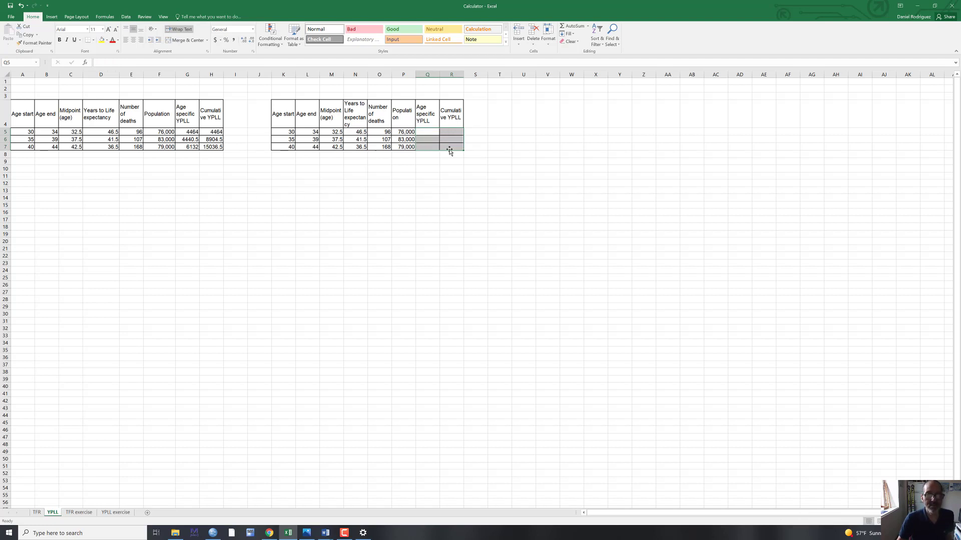
pyautogui.click(501, 188)
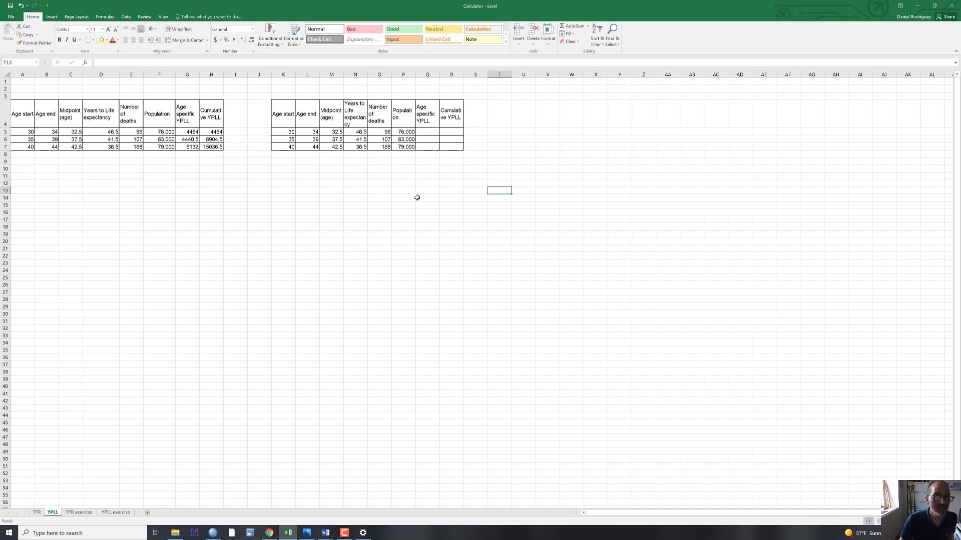
# - Calculate the age specific YPLL in Q5 with =N5*O5 and fill the formula down through Q7
pyautogui.click(427, 131)
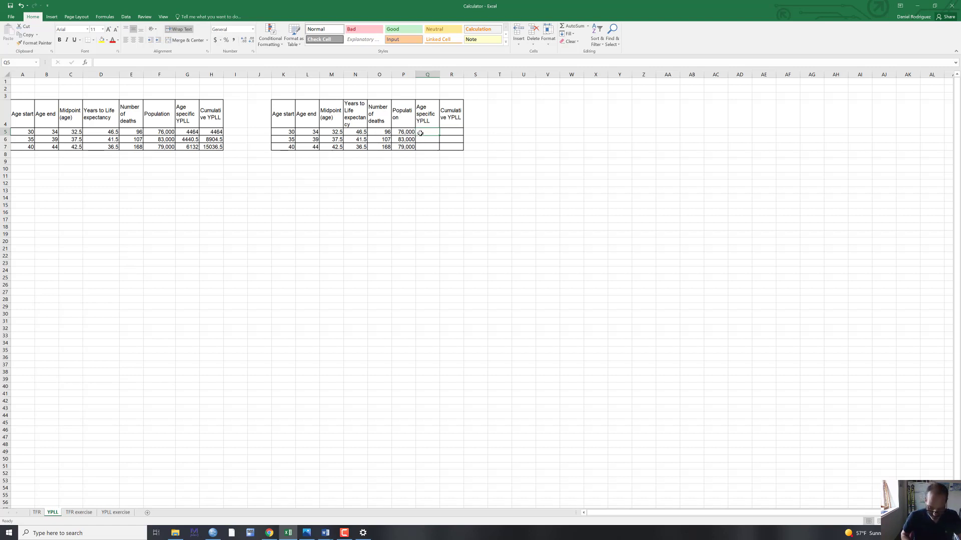
pyautogui.write('=')
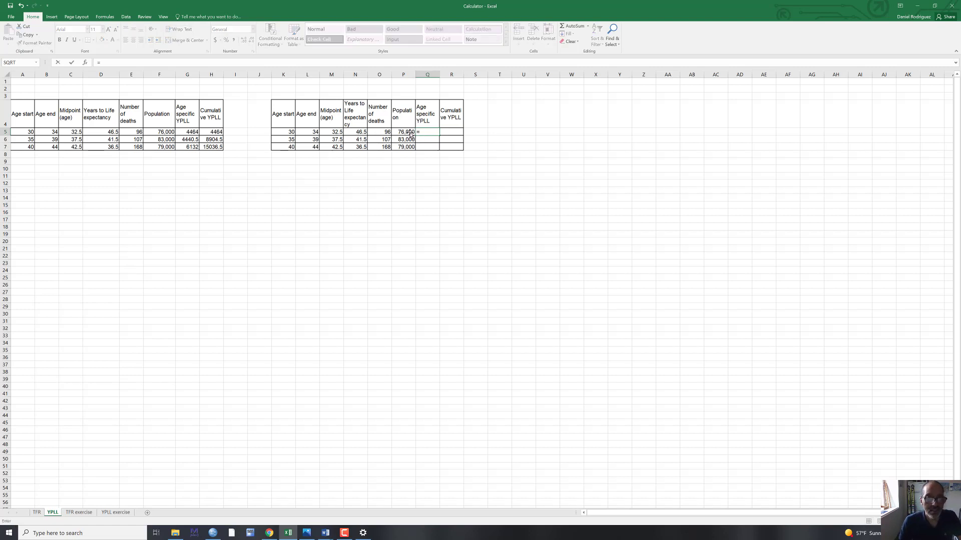
pyautogui.click(354, 132)
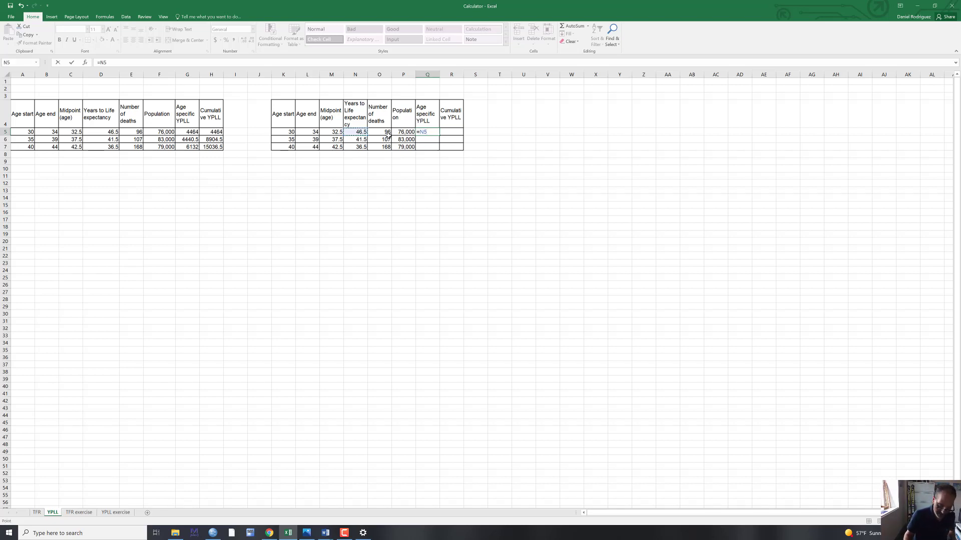
pyautogui.write('*')
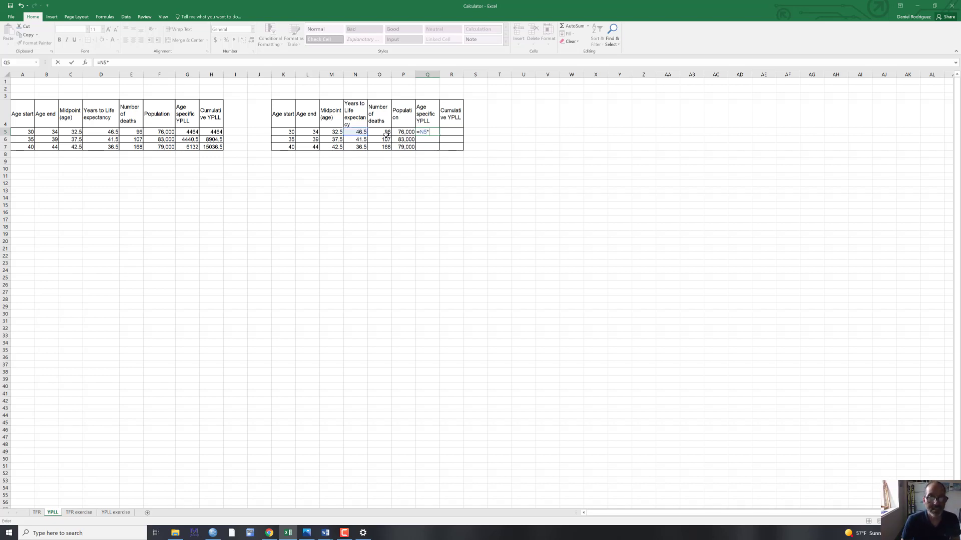
pyautogui.click(384, 132)
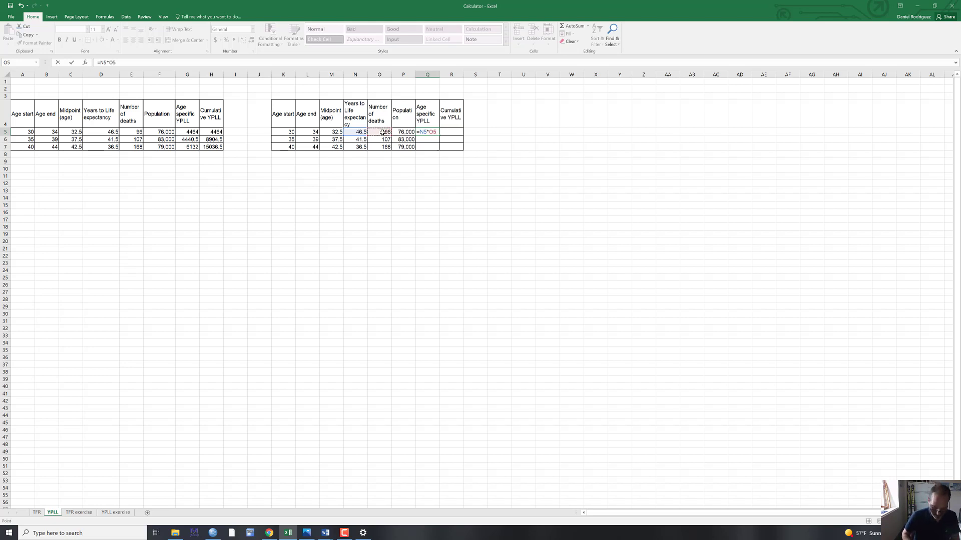
pyautogui.press('Return')
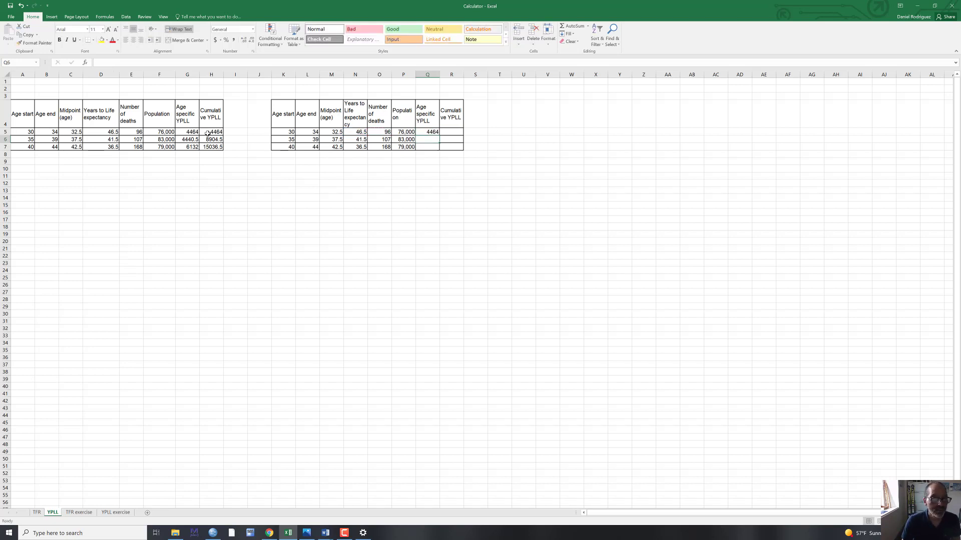
pyautogui.click(434, 132)
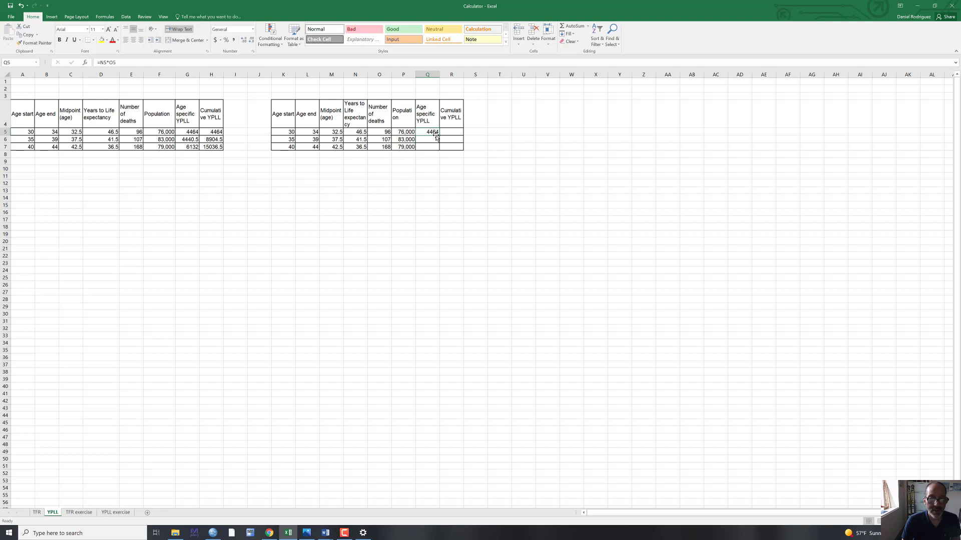
pyautogui.moveTo(438, 135); pyautogui.dragTo(439, 150)
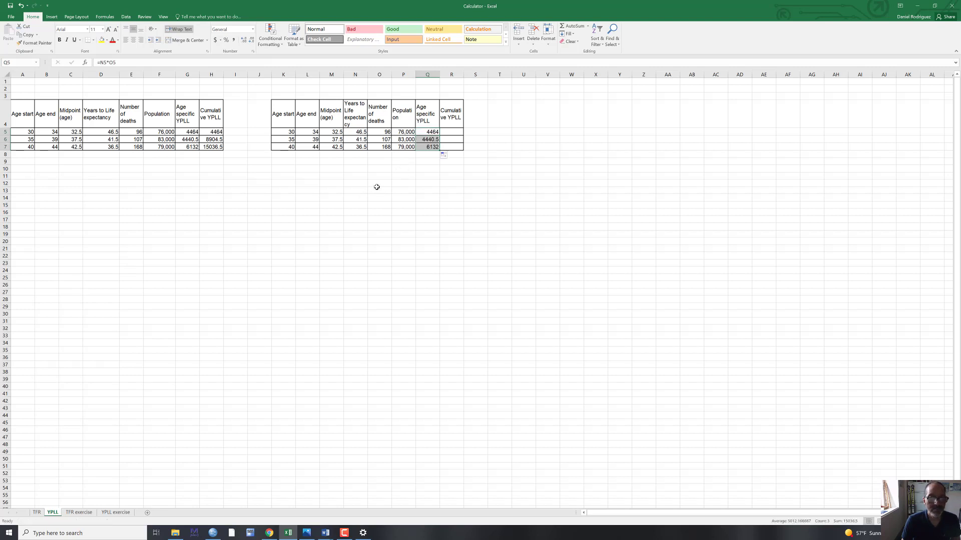
pyautogui.click(449, 130)
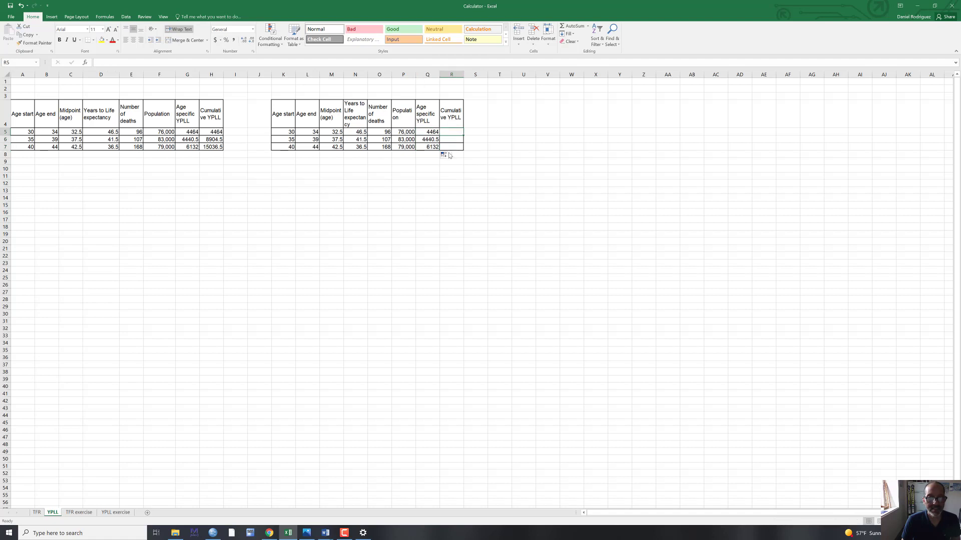
pyautogui.click(432, 132)
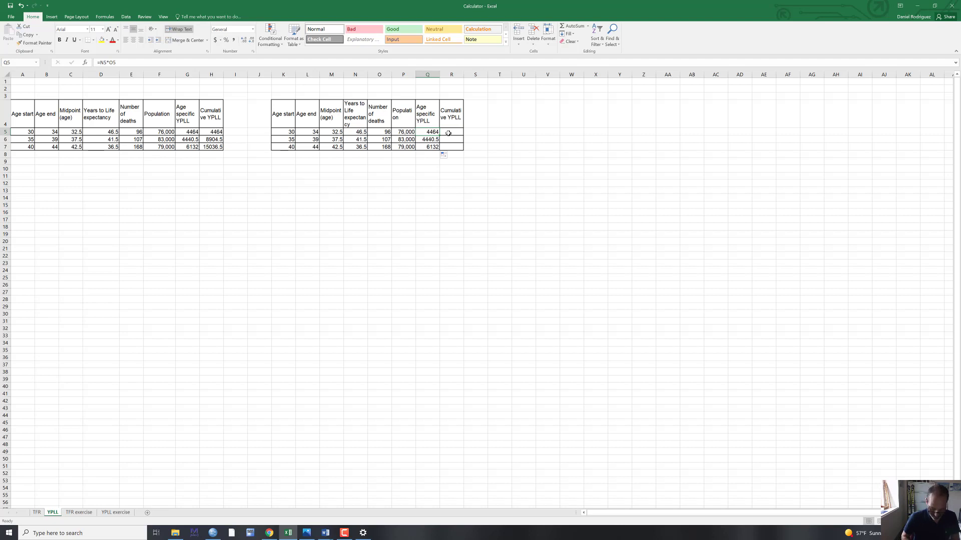
pyautogui.press('F2')
pyautogui.write('=')
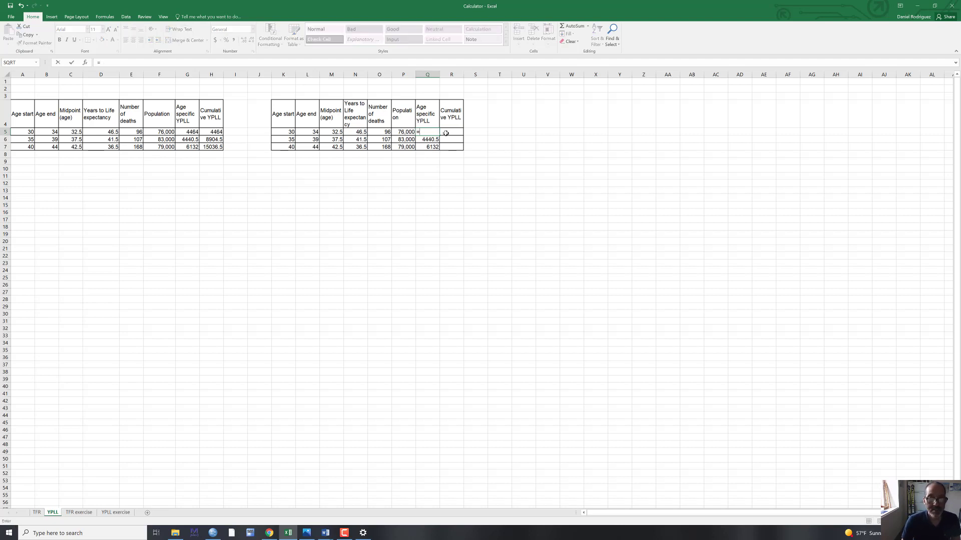
pyautogui.hotkey('ctrl', 'z')
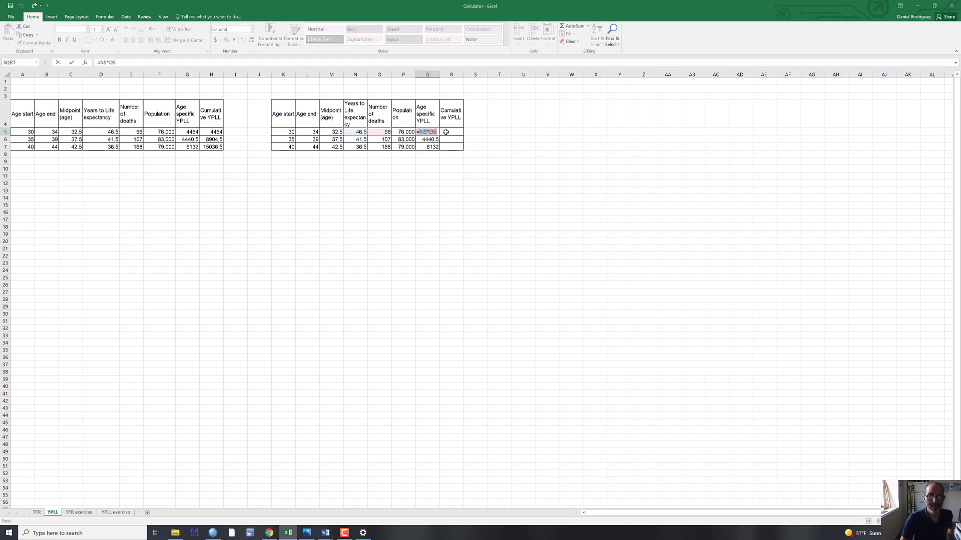
pyautogui.press('Return')
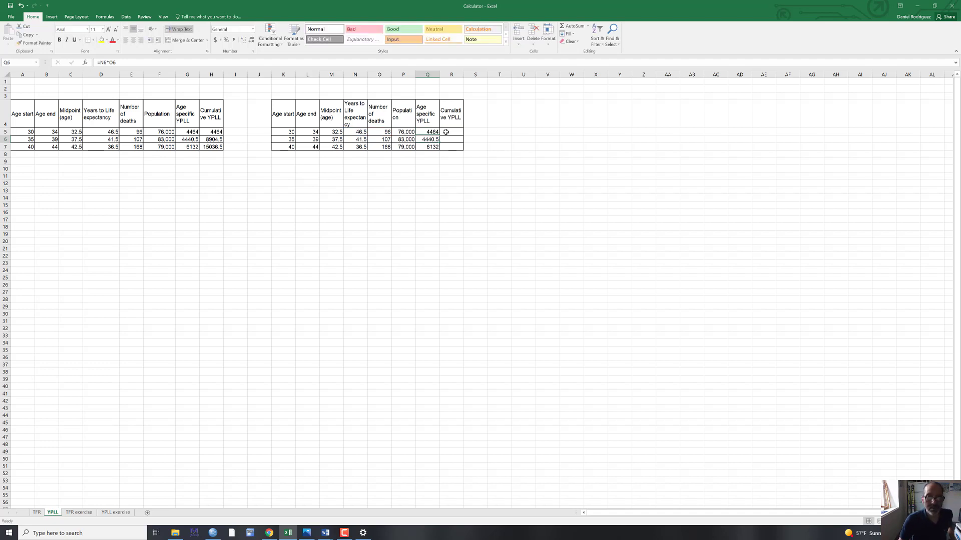
# - Start the cumulative YPLL column of the copied table by entering =Q5 in R5
pyautogui.click(450, 131)
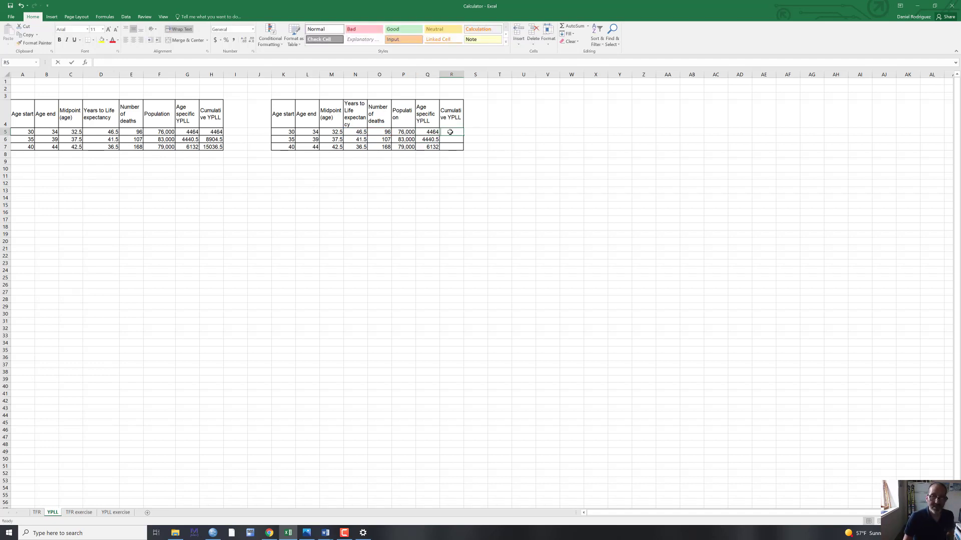
pyautogui.write('=')
pyautogui.click(435, 132)
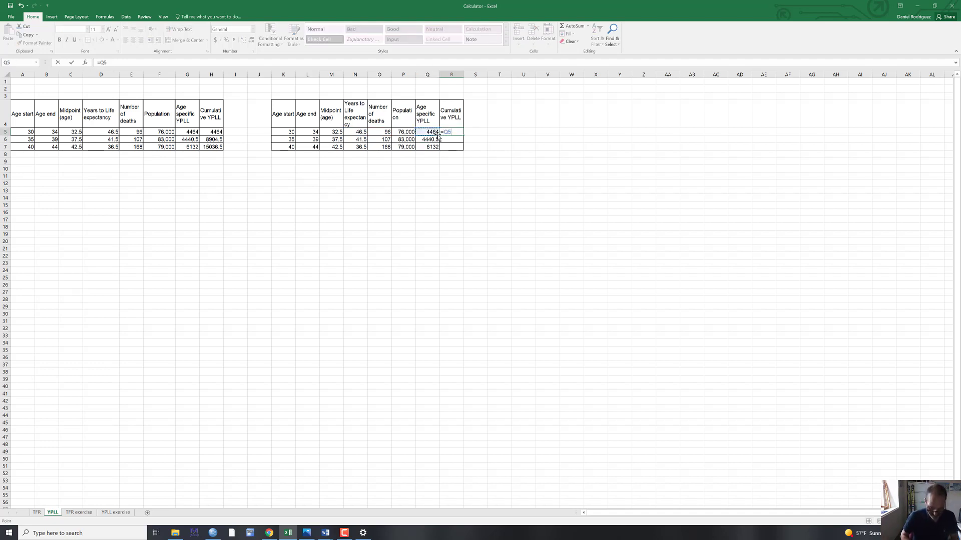
pyautogui.press('Return')
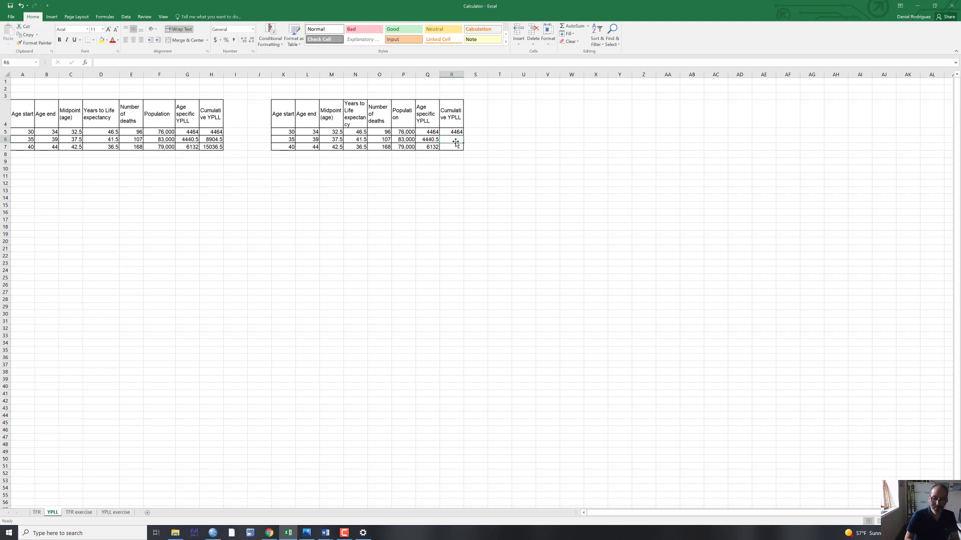
# - Calculate the running cumulative YPLL in R6 with =R5+Q6 and fill the formula down to R7
pyautogui.write('=')
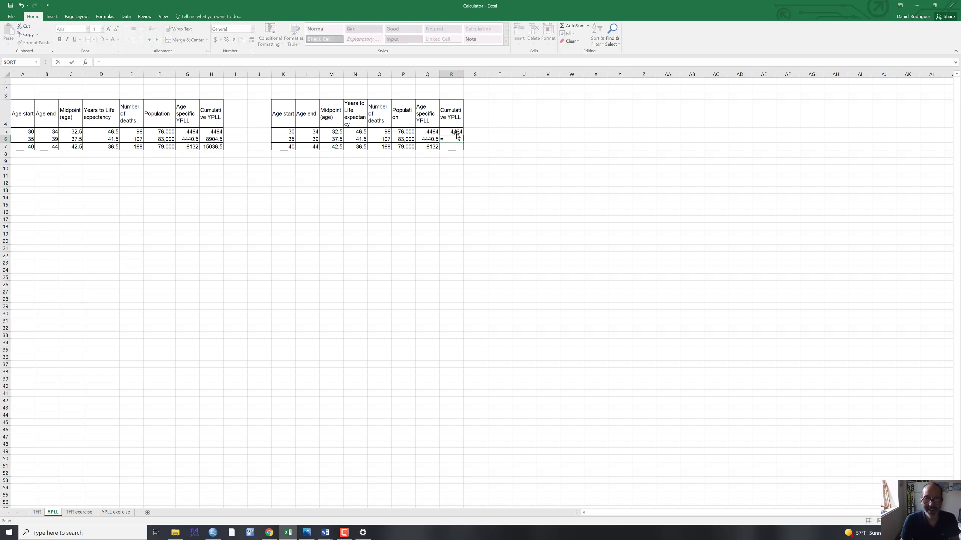
pyautogui.click(455, 132)
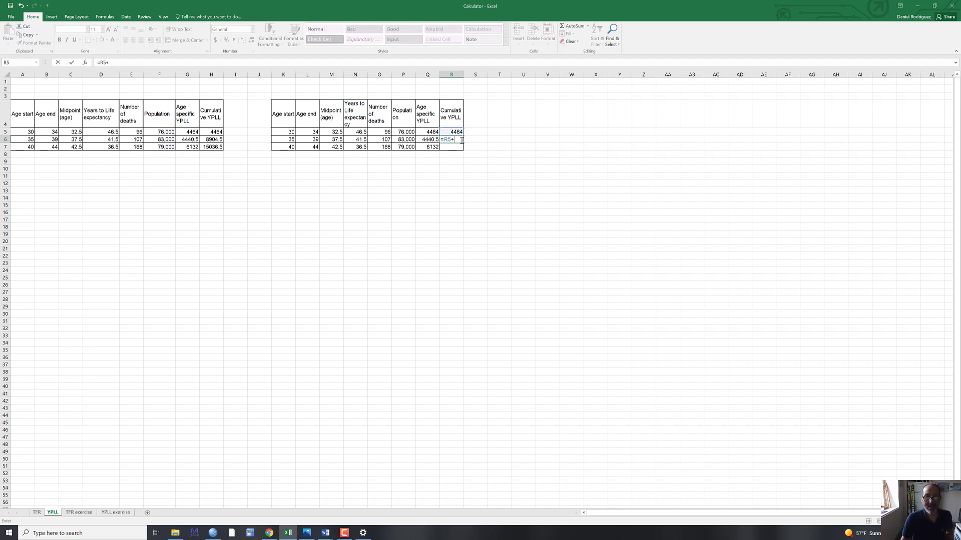
pyautogui.write('+')
pyautogui.click(433, 140)
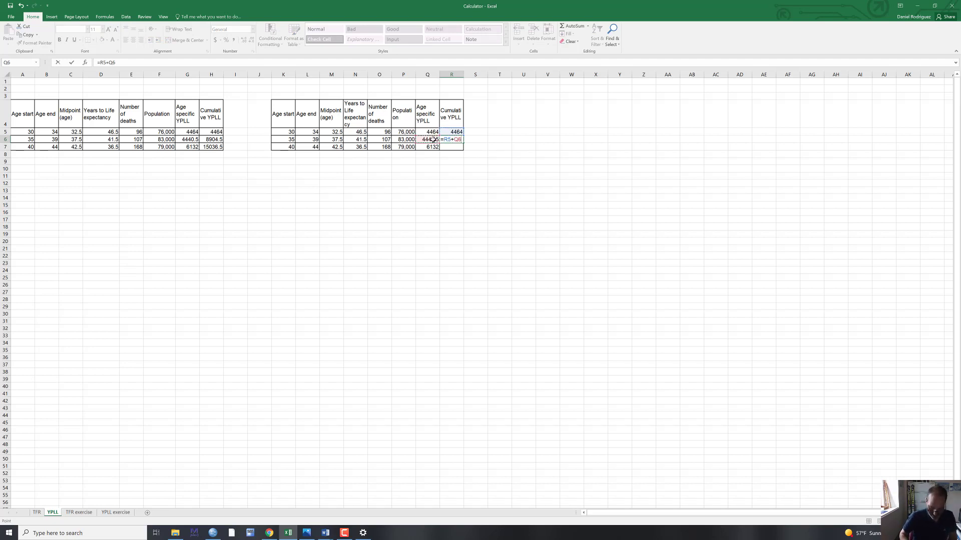
pyautogui.press('Return')
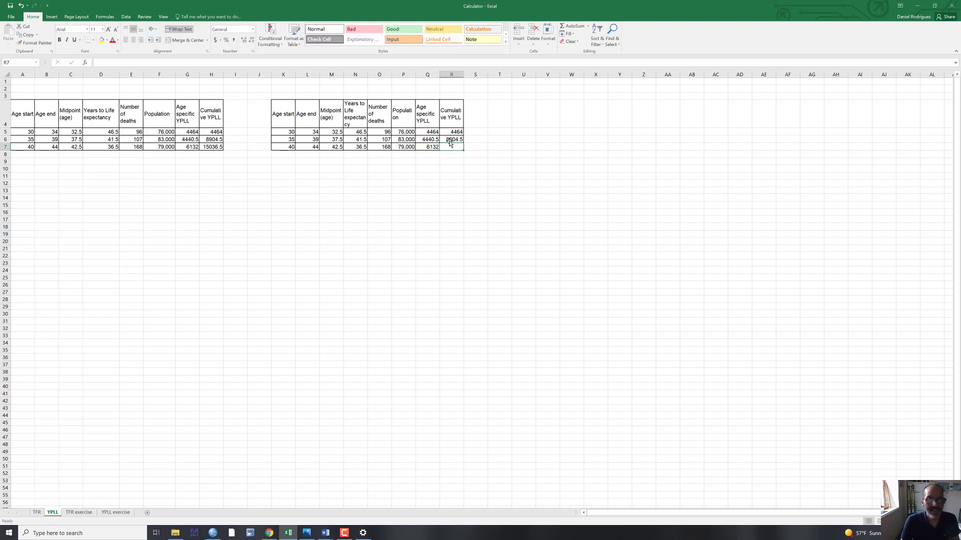
pyautogui.click(457, 140)
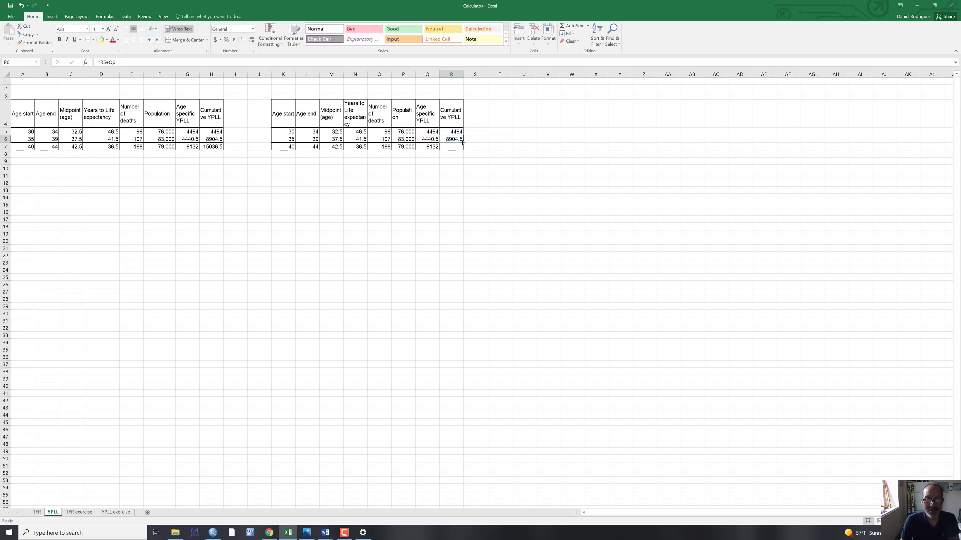
pyautogui.moveTo(463, 143); pyautogui.dragTo(461, 150)
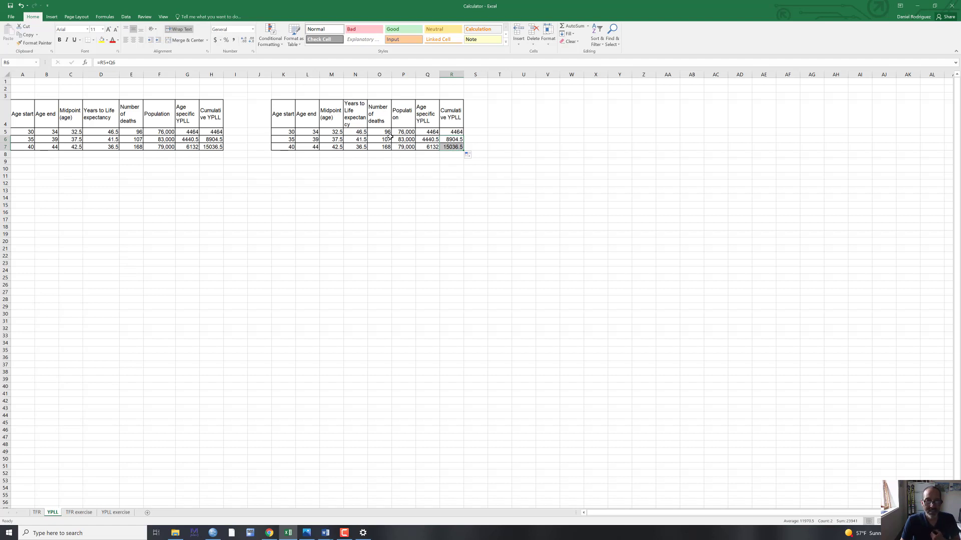
# - Total the number of deaths in O8 with =SUM(O5:O7) below the copied table
pyautogui.click(385, 154)
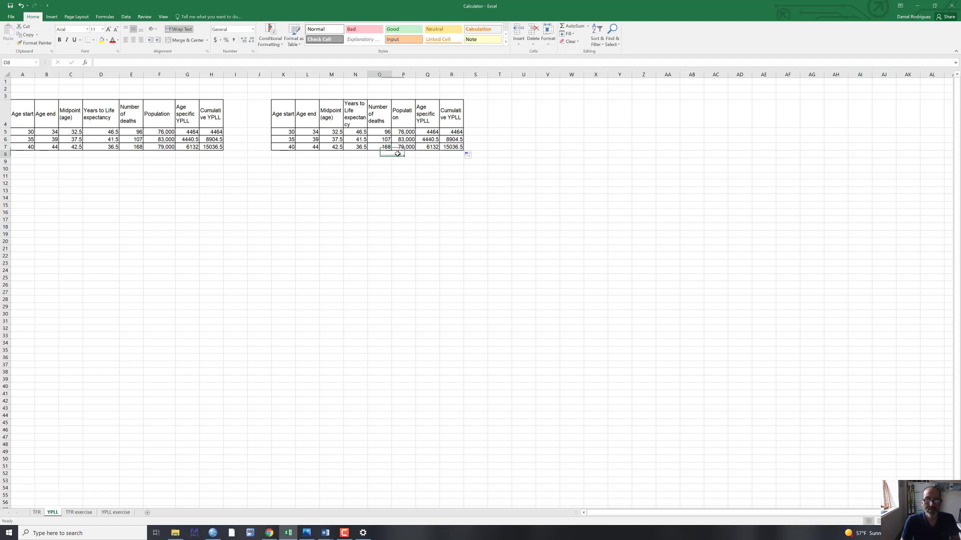
pyautogui.click(572, 26)
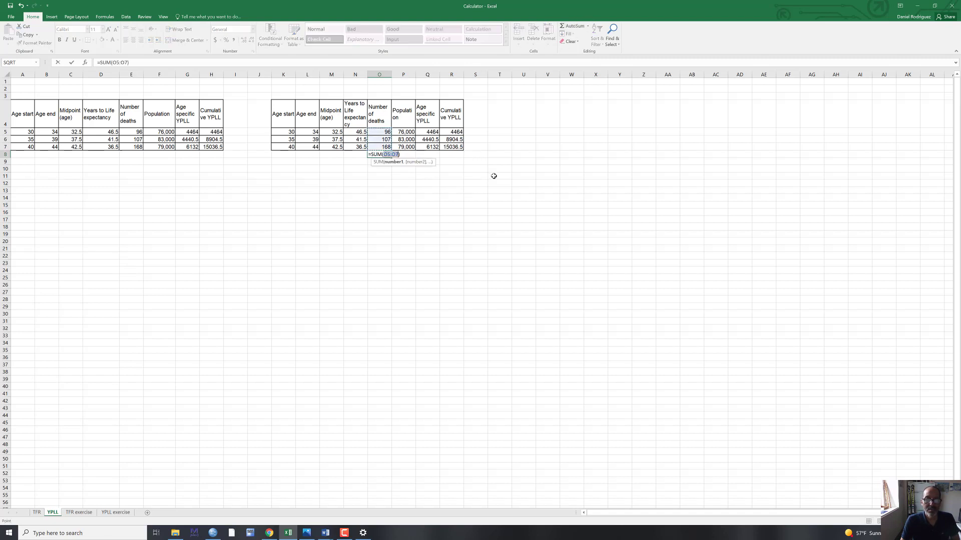
pyautogui.press('Return')
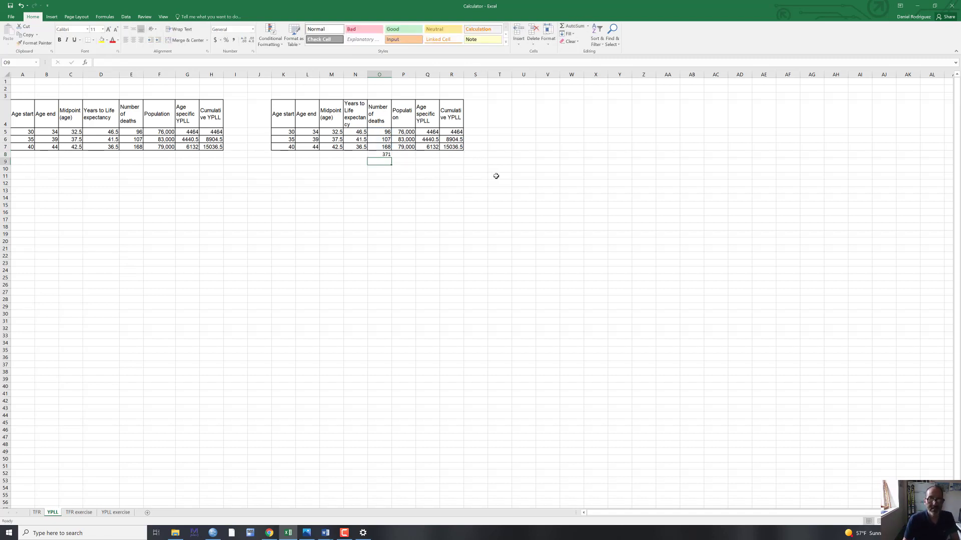